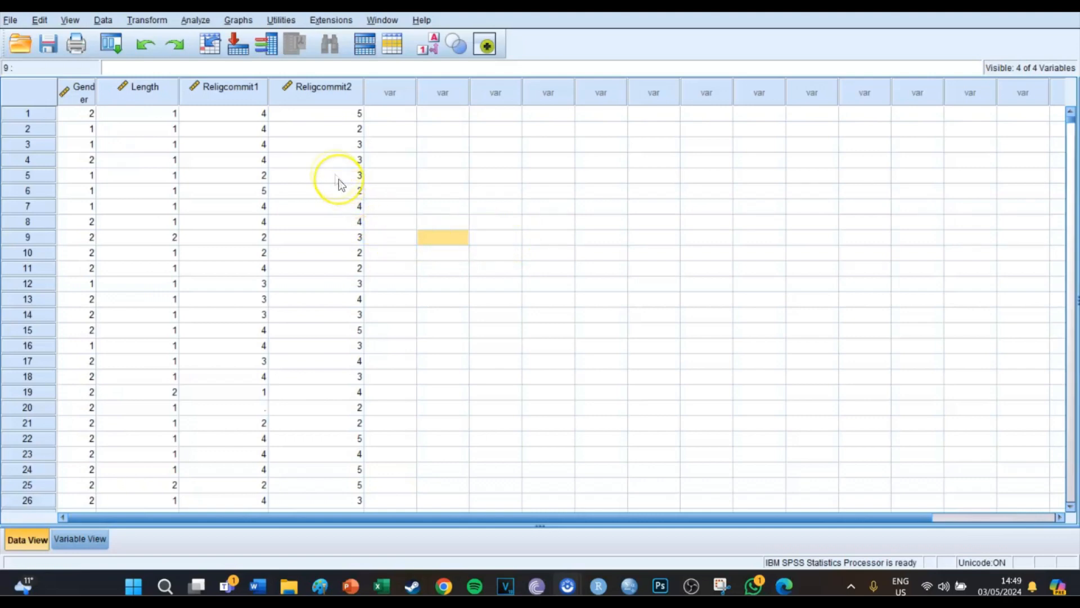
# - Open the Independent-Samples T Test with Religcommit2 as test variable and reassign Gender as the grouping variable
pyautogui.click(202, 20)
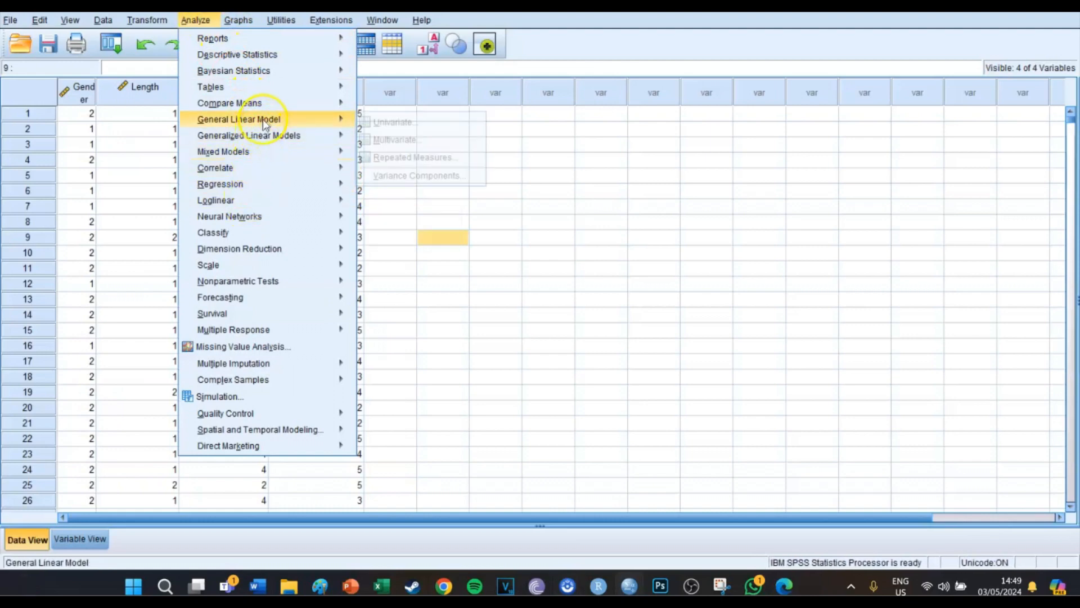
pyautogui.moveTo(265, 100)
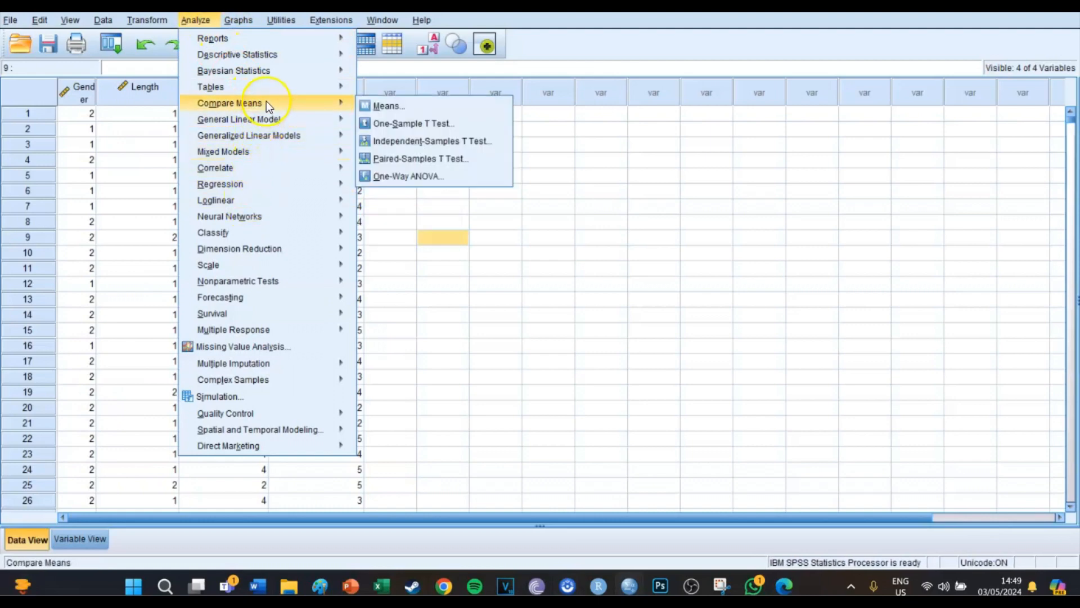
pyautogui.click(421, 143)
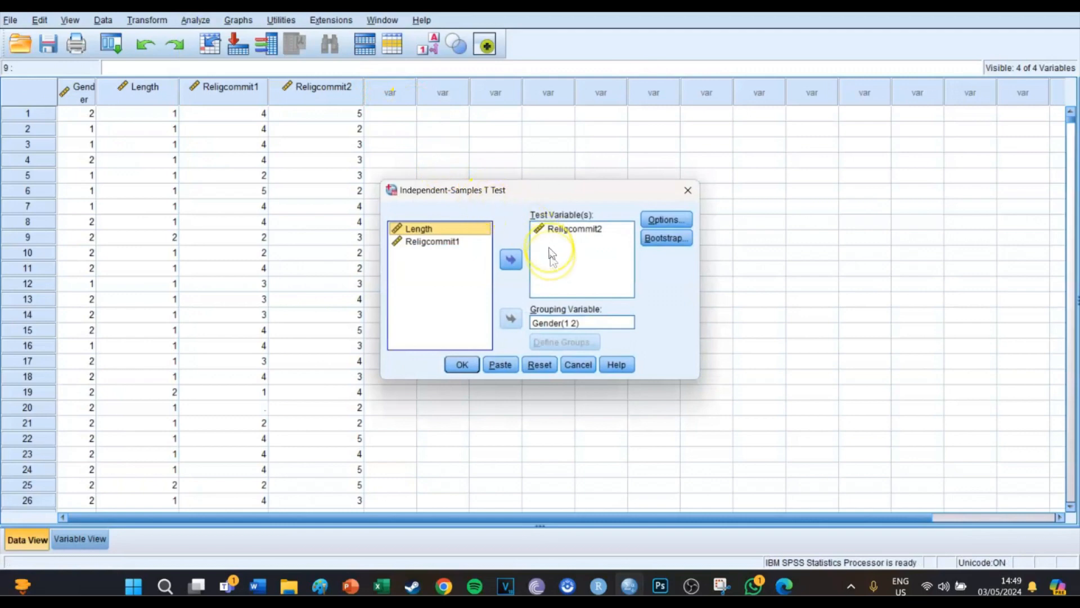
pyautogui.click(557, 230)
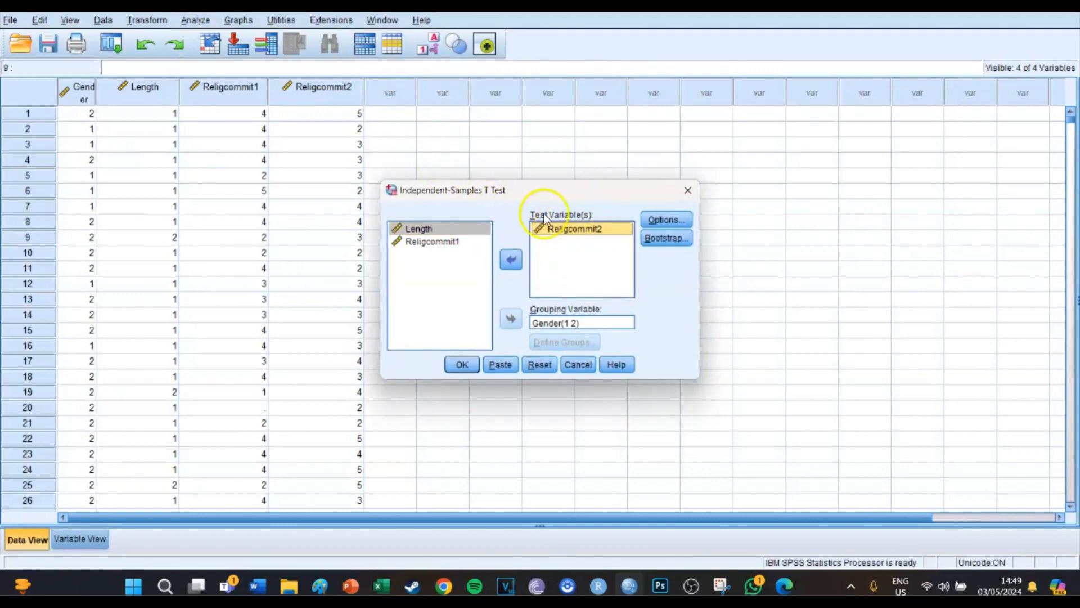
pyautogui.click(569, 323)
pyautogui.click(512, 320)
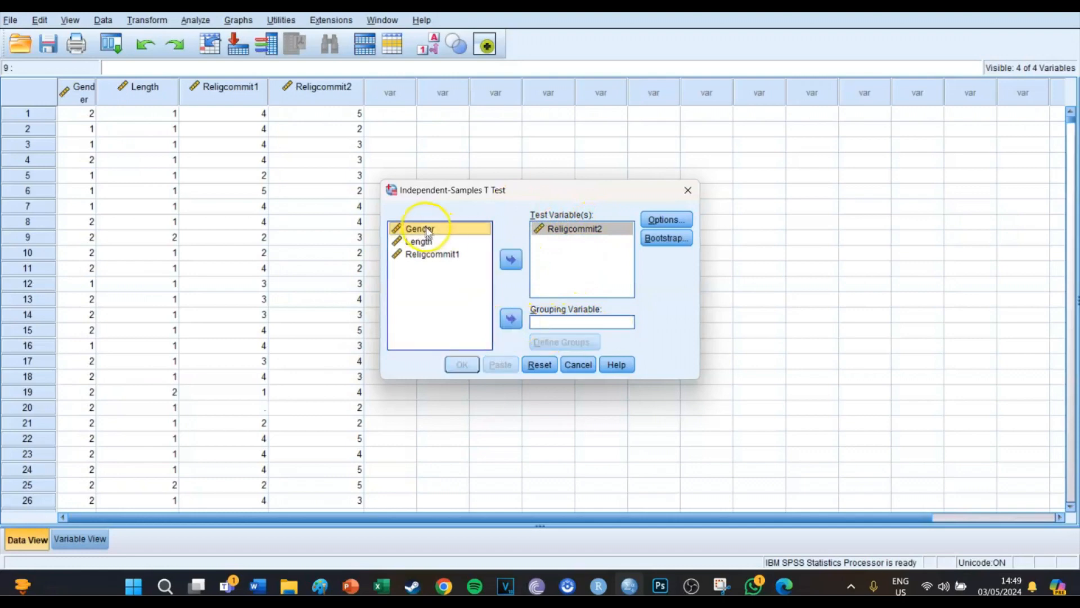
pyautogui.click(511, 318)
# - Define the Gender groups with the values 1 and 2, and paste the test as syntax
pyautogui.click(551, 342)
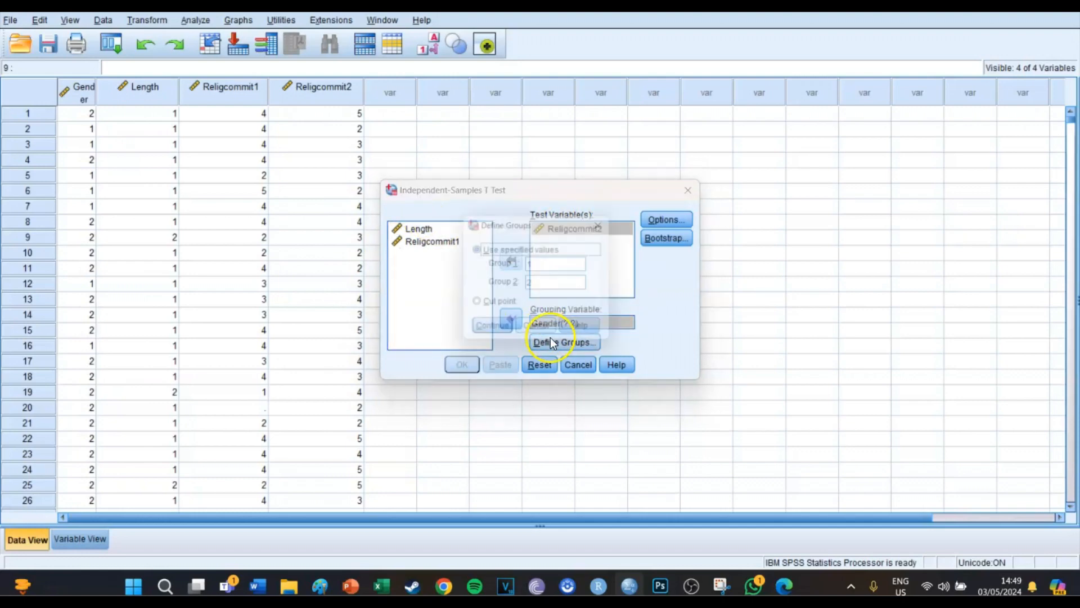
pyautogui.click(549, 265)
pyautogui.write('1')
pyautogui.click(548, 285)
pyautogui.write('2')
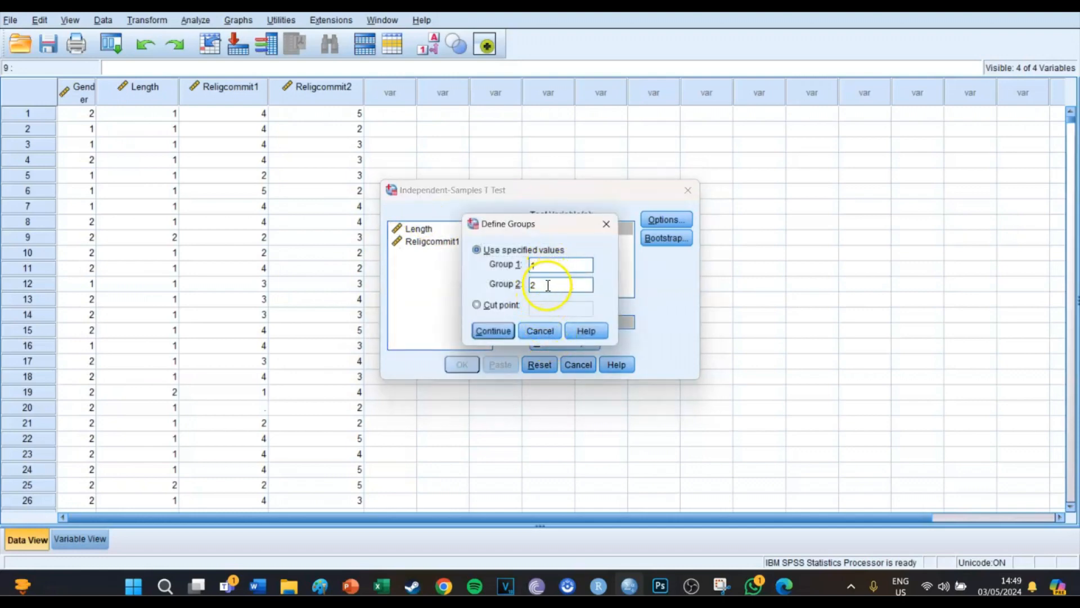
pyautogui.click(502, 332)
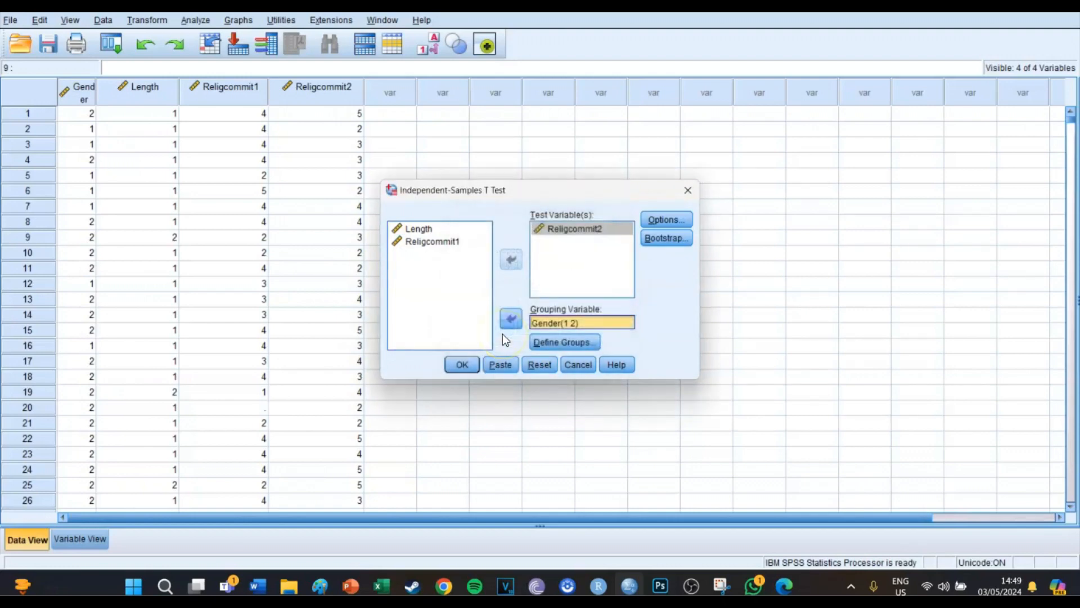
pyautogui.click(502, 366)
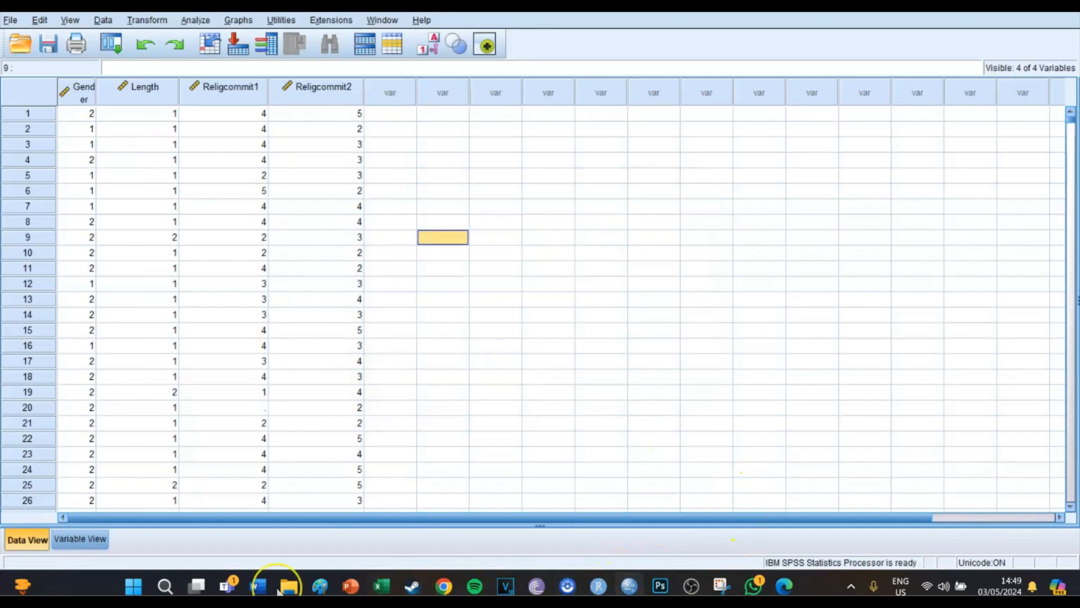
# - Run the T-TEST block in the syntax editor and review the resulting Group Statistics and Independent Samples Test tables
pyautogui.moveTo(627, 584)
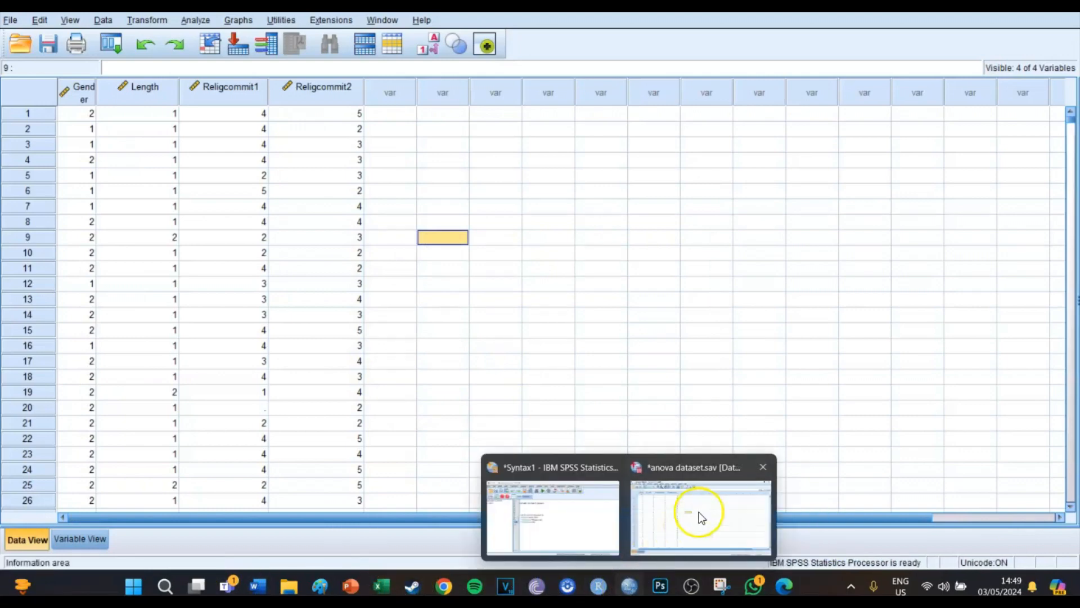
pyautogui.click(533, 525)
pyautogui.moveTo(453, 304); pyautogui.dragTo(356, 258)
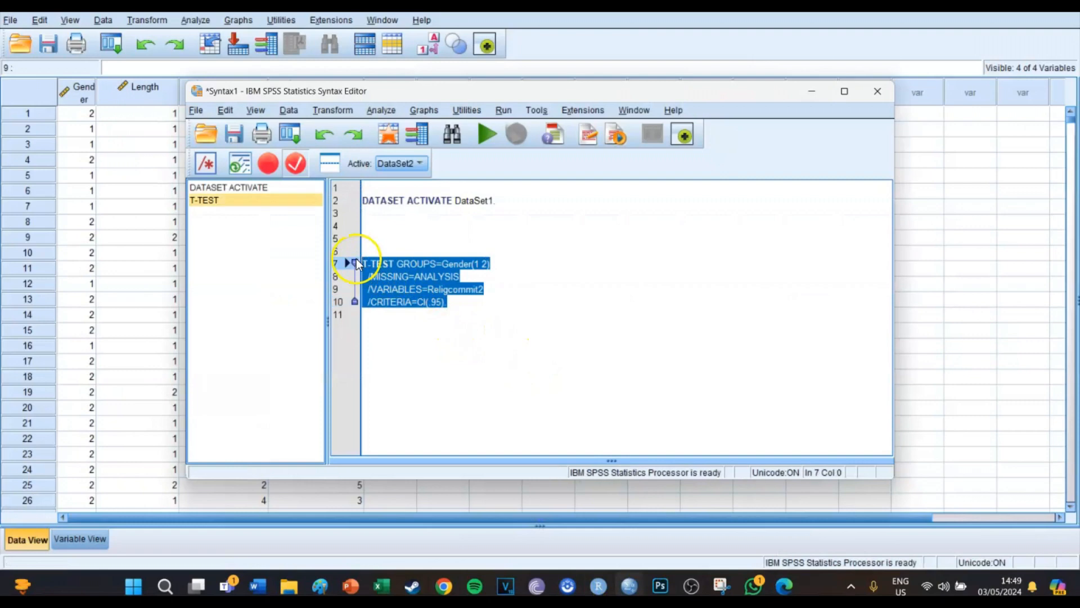
pyautogui.click(482, 134)
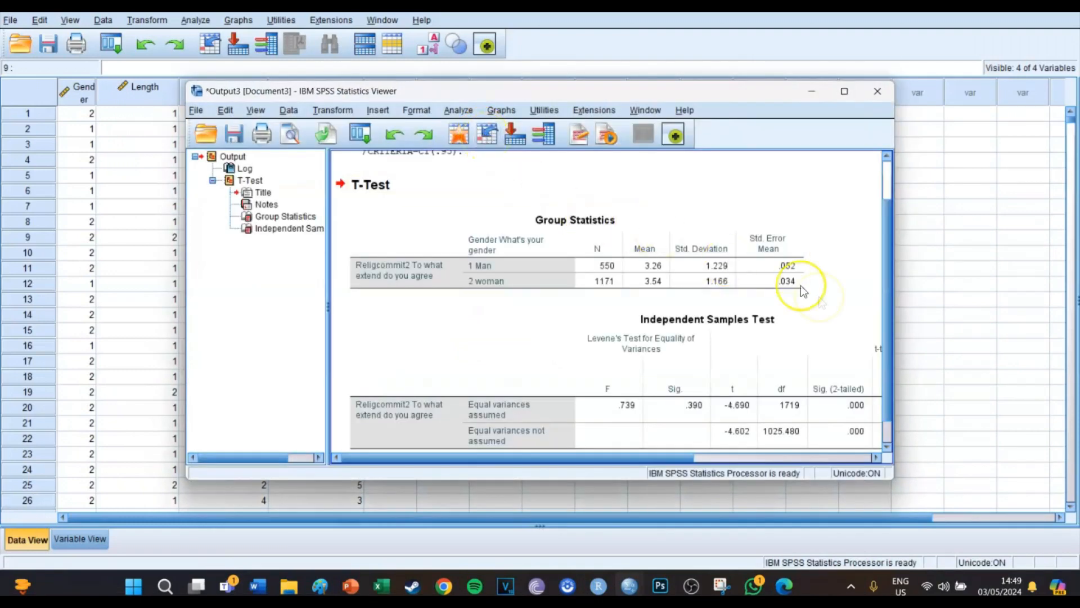
pyautogui.scroll(-1, 828, 303)
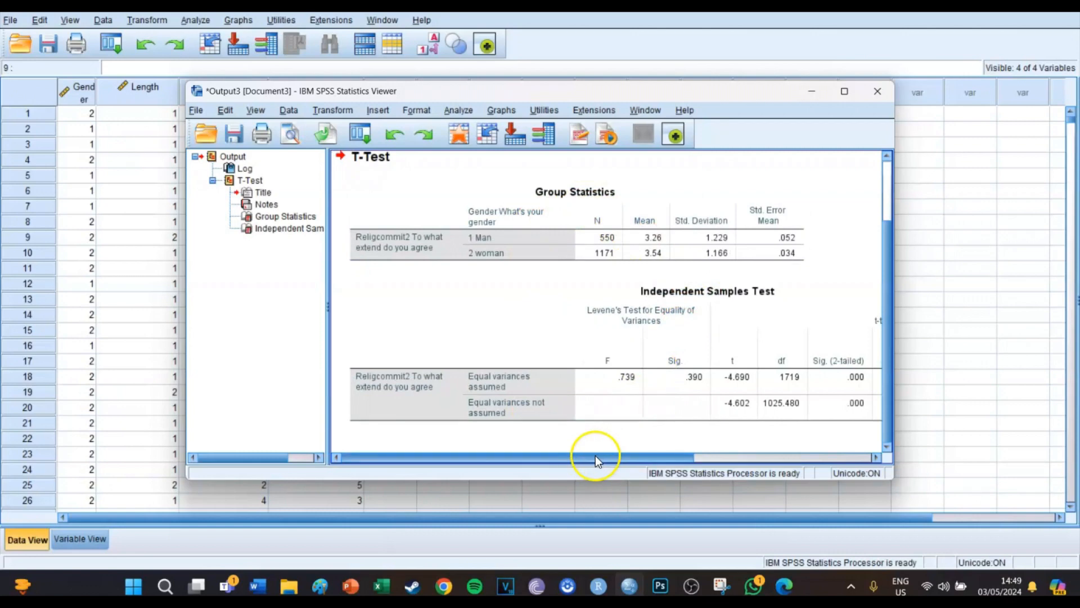
pyautogui.moveTo(596, 457); pyautogui.dragTo(615, 457)
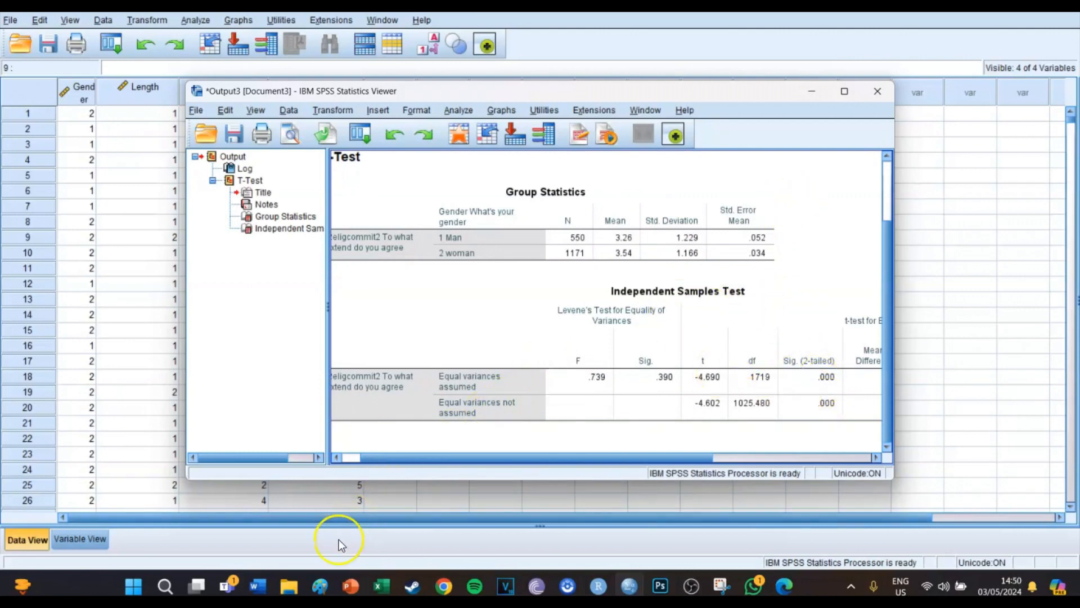
# - Switch to the Word document and examine the planned rows and columns for the t-test table
pyautogui.moveTo(257, 585)
pyautogui.click(357, 481)
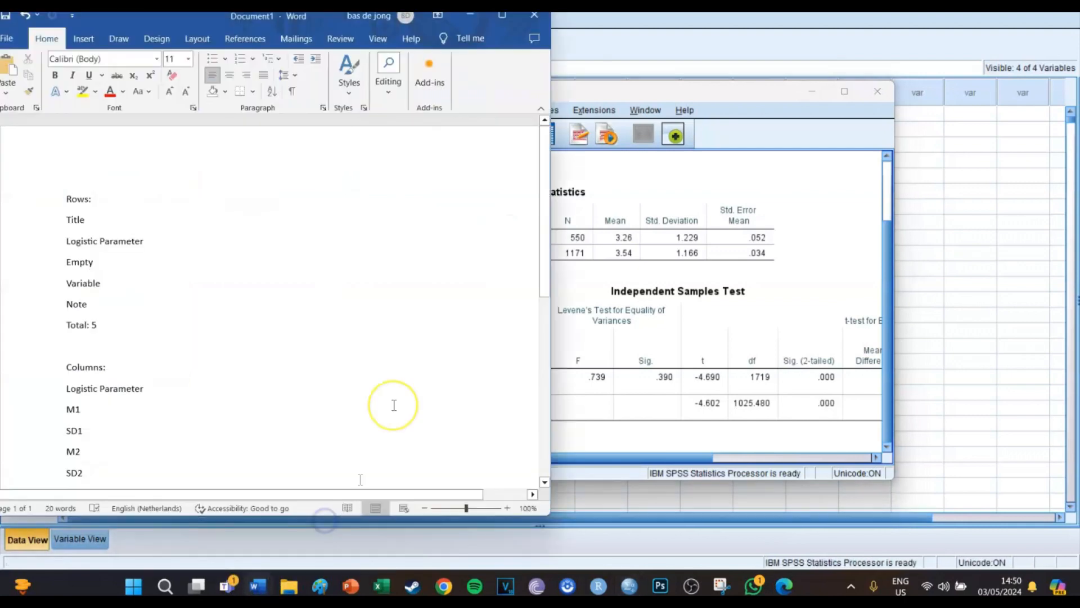
pyautogui.scroll(-2, 401, 389)
pyautogui.scroll(1, 401, 390)
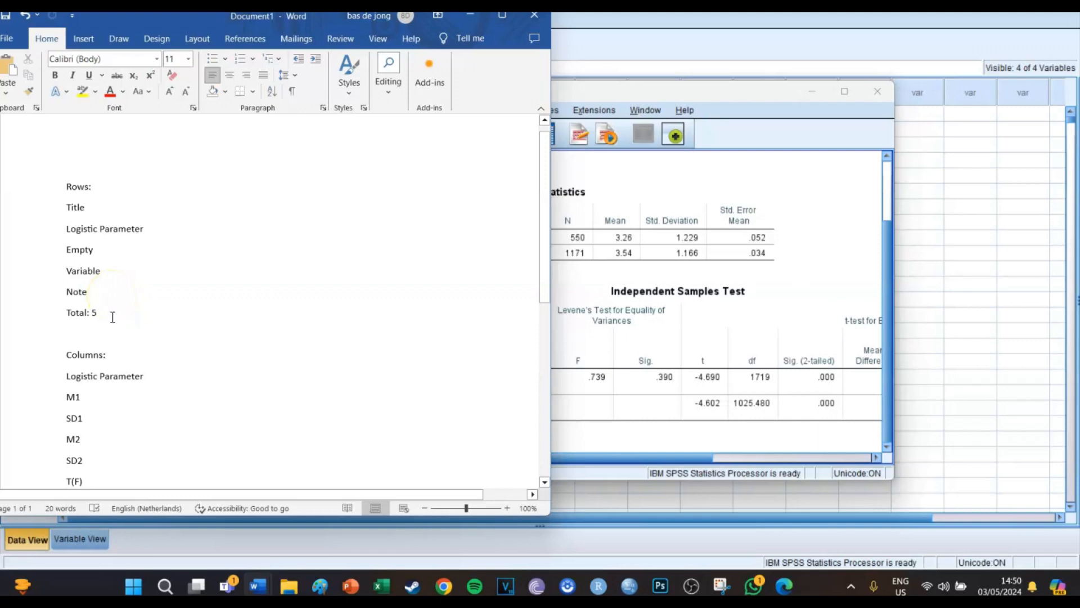
pyautogui.scroll(-2, 112, 317)
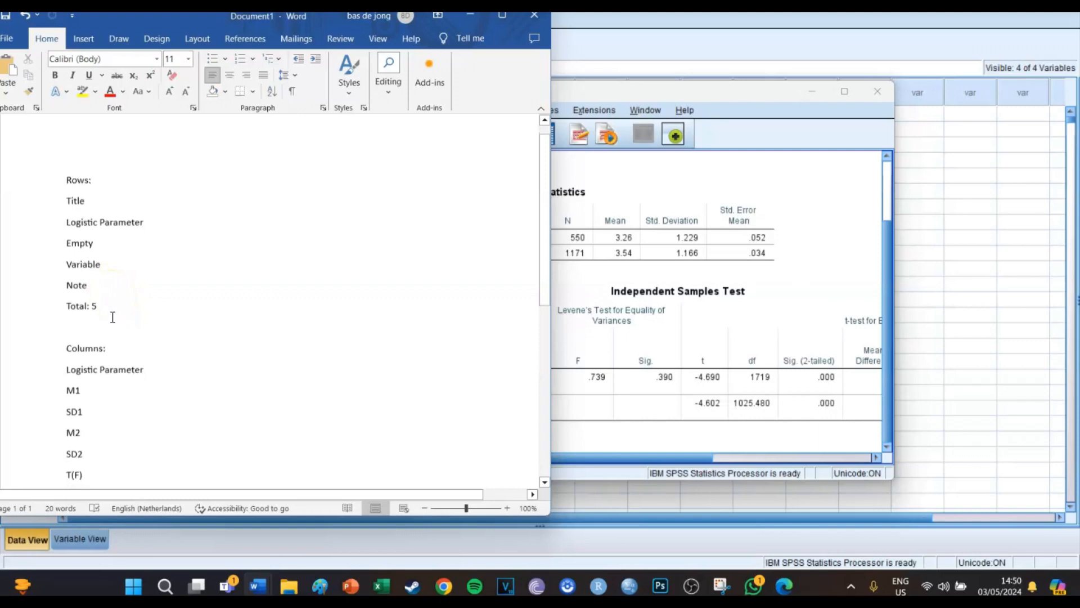
pyautogui.scroll(-2, 112, 317)
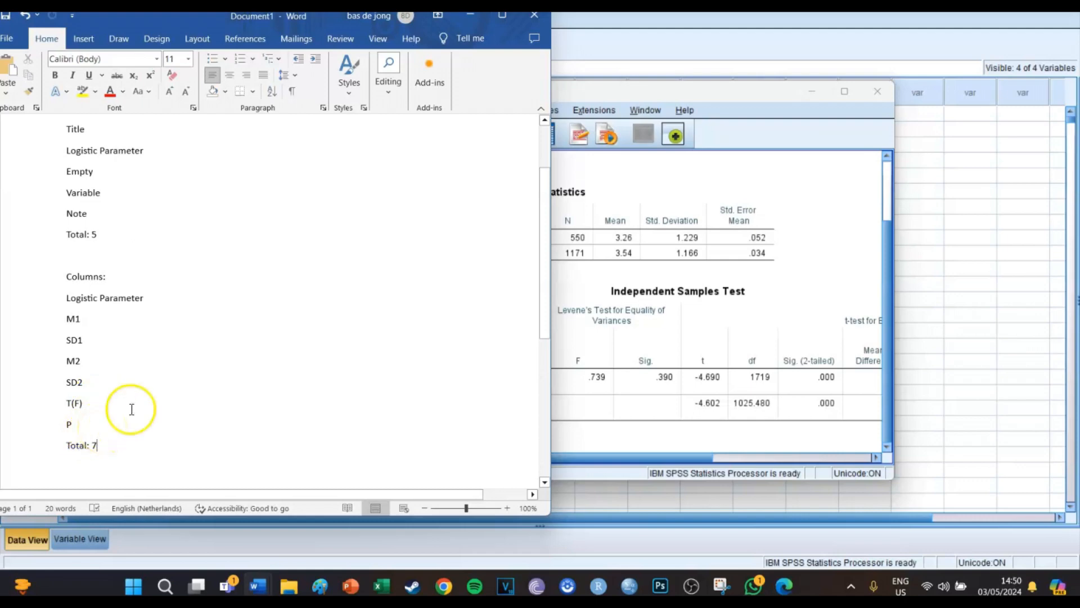
pyautogui.scroll(-1, 137, 408)
pyautogui.scroll(-6, 138, 408)
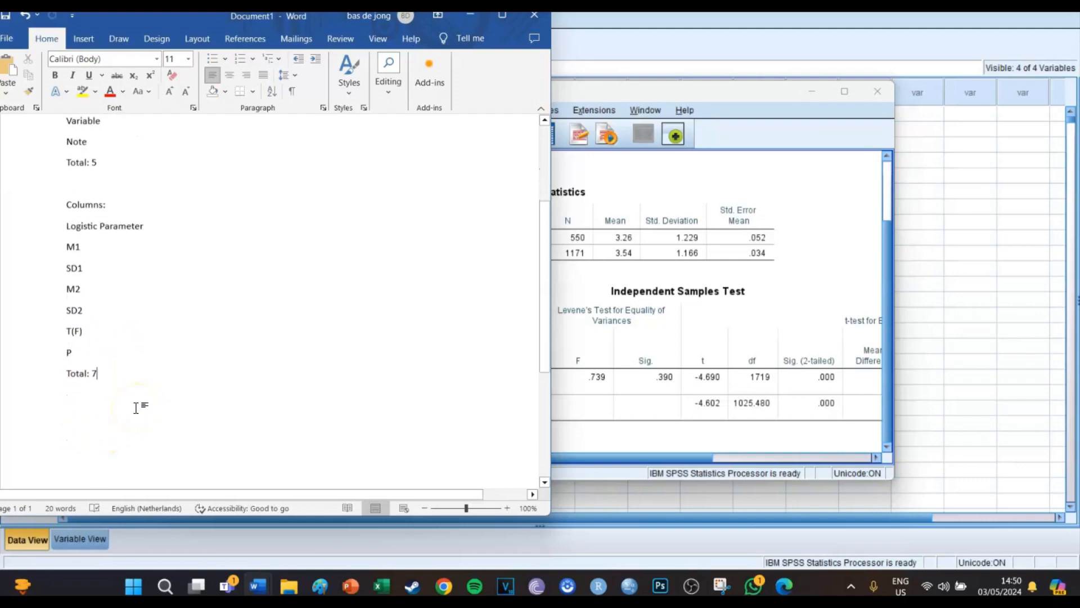
# - Add blank lines and a page break after the "Total: 7" line
pyautogui.press('Return')
pyautogui.press('Return')
pyautogui.press('Return')
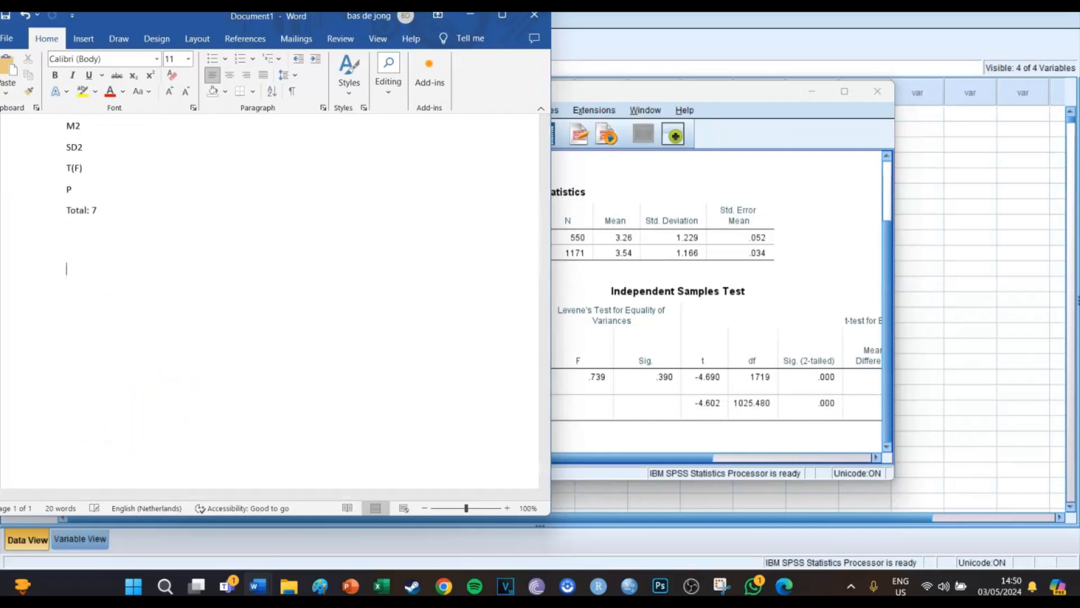
pyautogui.hotkey('ctrl', 'Return')
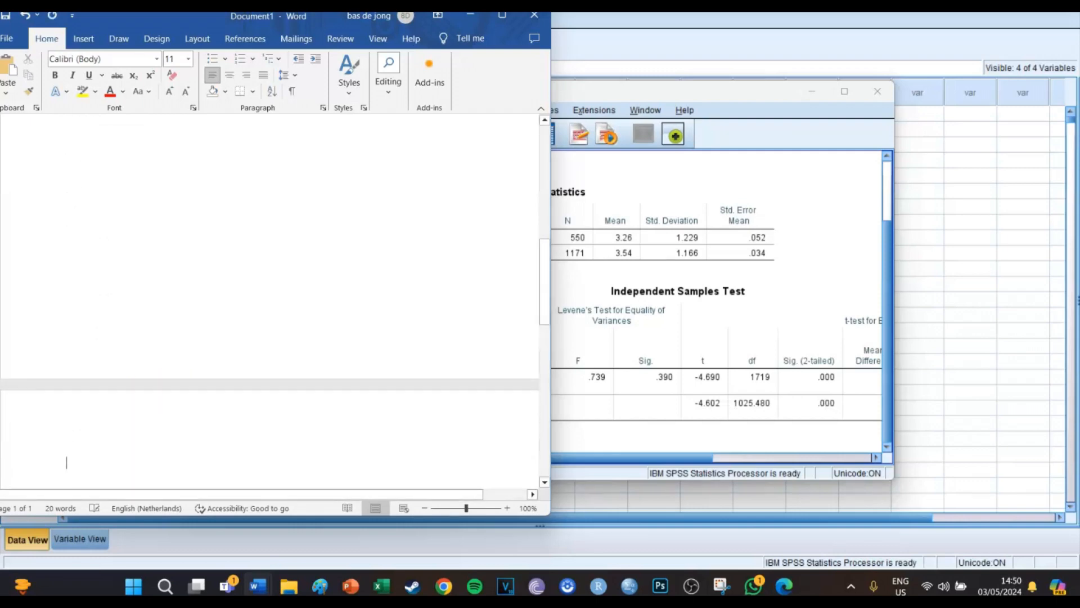
# - Insert a table with seven columns and five rows on the new page
pyautogui.click(86, 39)
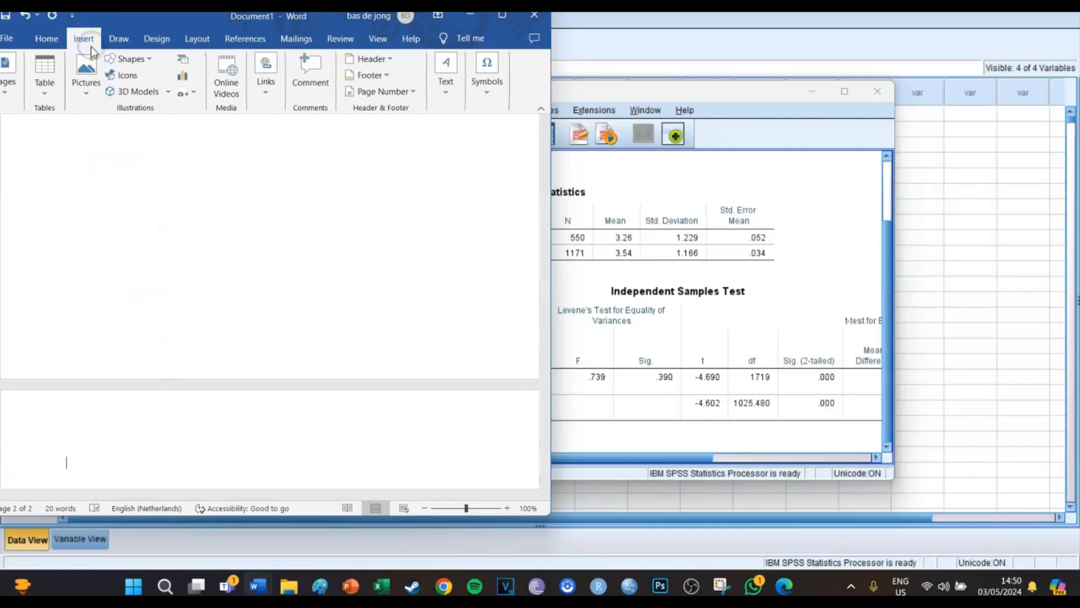
pyautogui.click(45, 98)
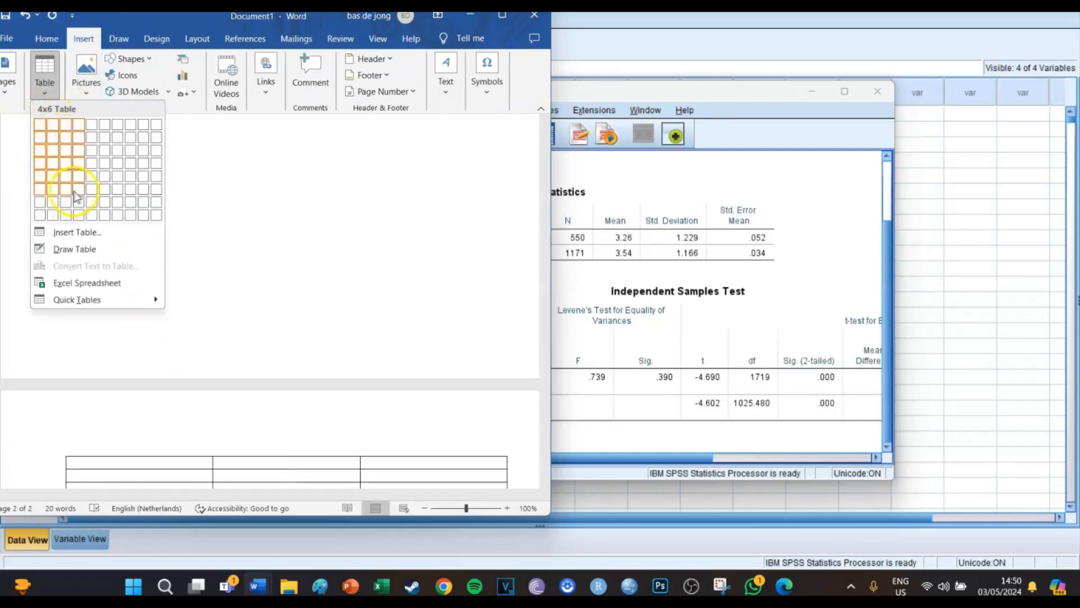
pyautogui.click(114, 175)
pyautogui.scroll(-3, 157, 301)
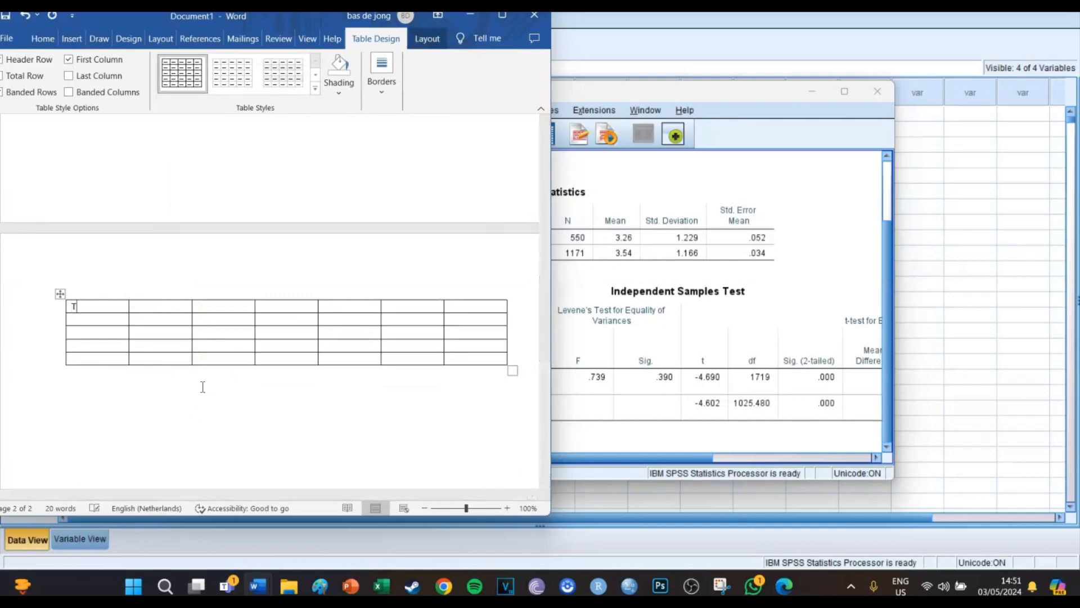
# - Enter the bold heading "Table 1" and the italic title "T-Test Table" beneath it in the table's first cell
pyautogui.write('GT')
pyautogui.write('able 1')
pyautogui.press('Return')
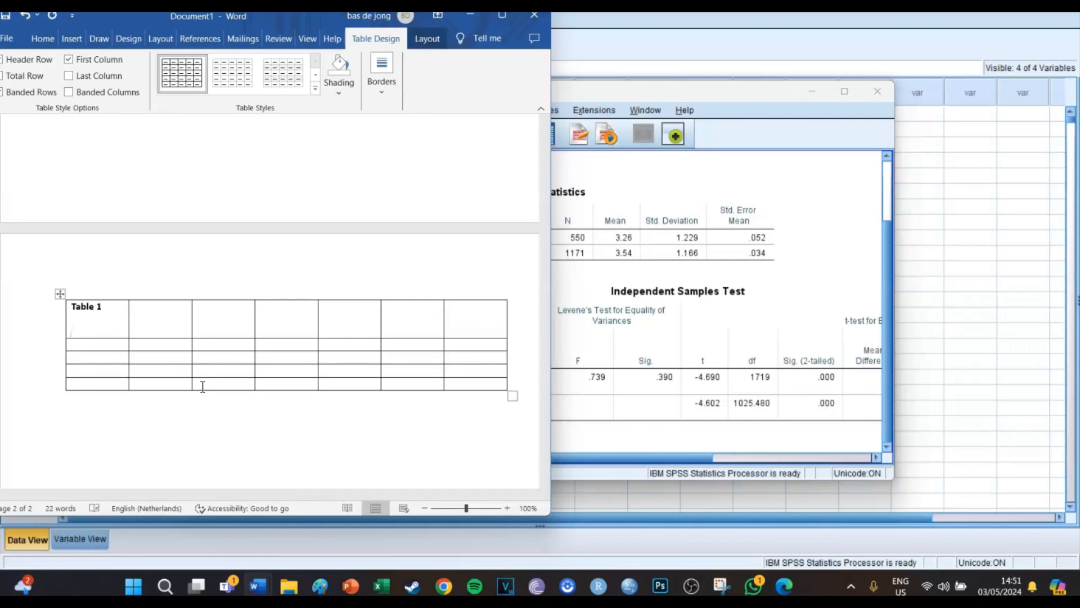
pyautogui.write('T-Test Table')
# - Enter the label "Logistic Paramater" in the first cell of the table's second row
pyautogui.click(108, 349)
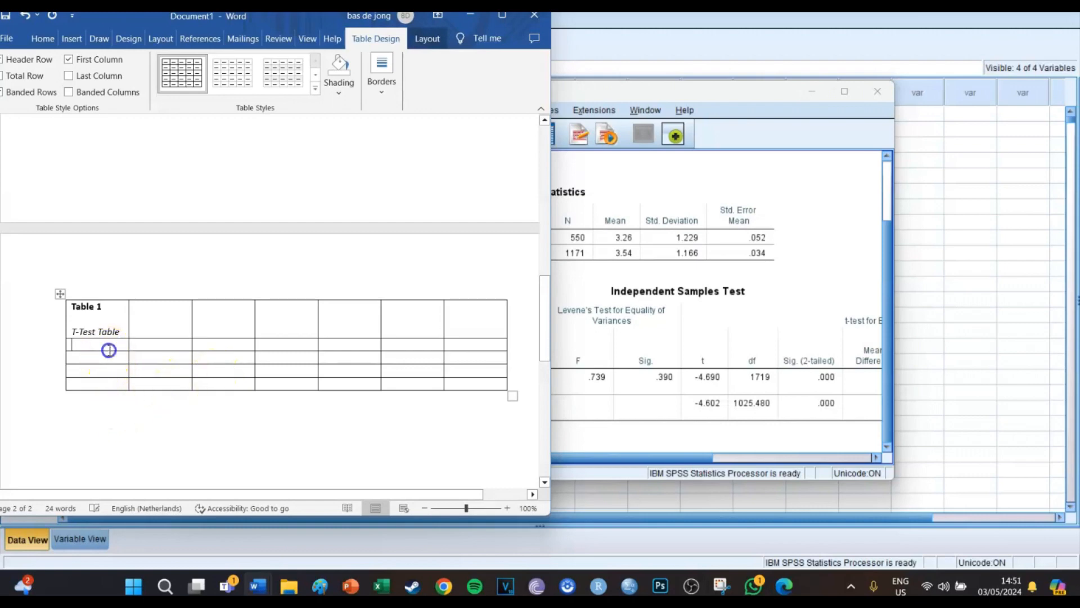
pyautogui.scroll(-3, 110, 350)
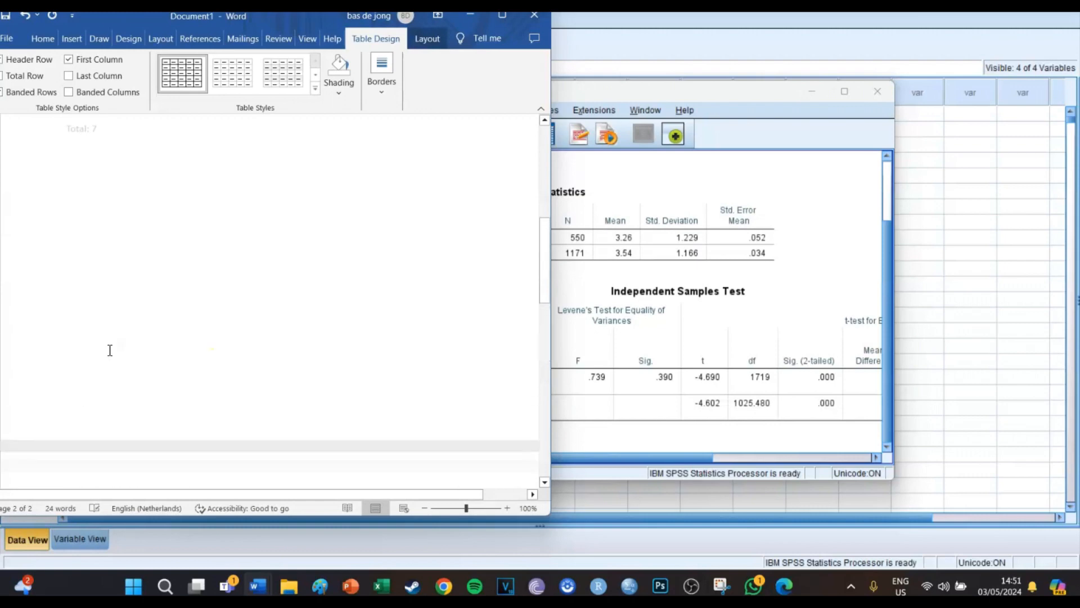
pyautogui.scroll(1, 109, 350)
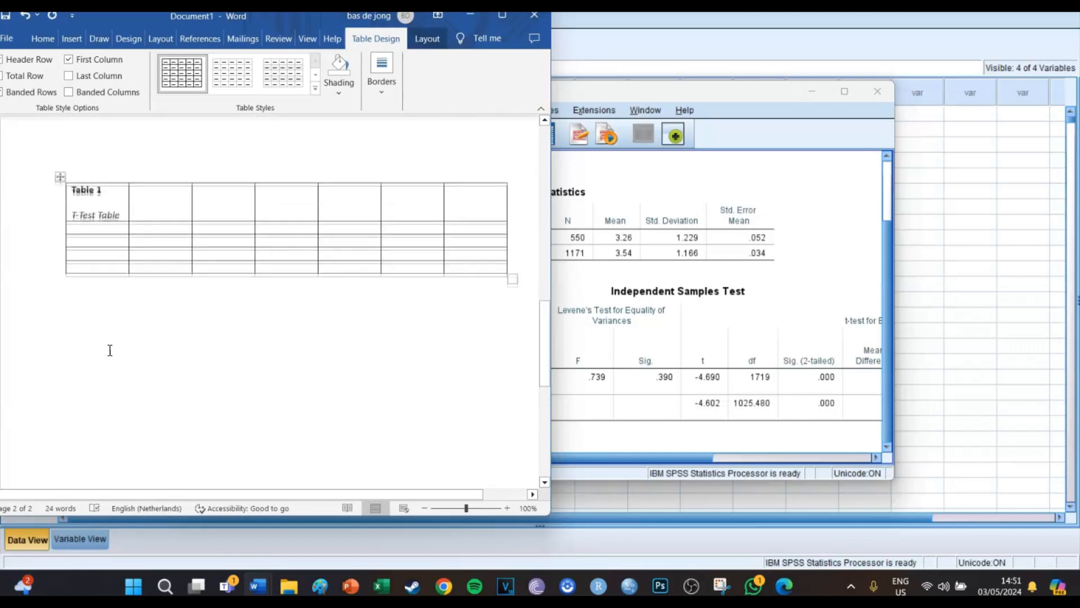
pyautogui.write('Logisitc')
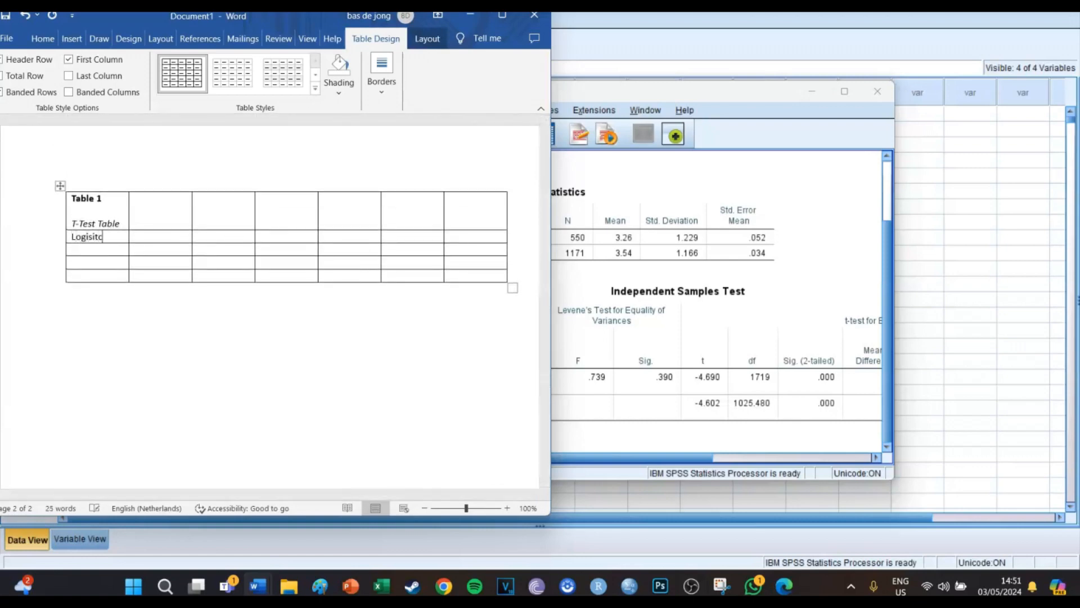
pyautogui.press('BackSpace')
pyautogui.press('BackSpace')
pyautogui.press('BackSpace')
pyautogui.write('tic Paramater')
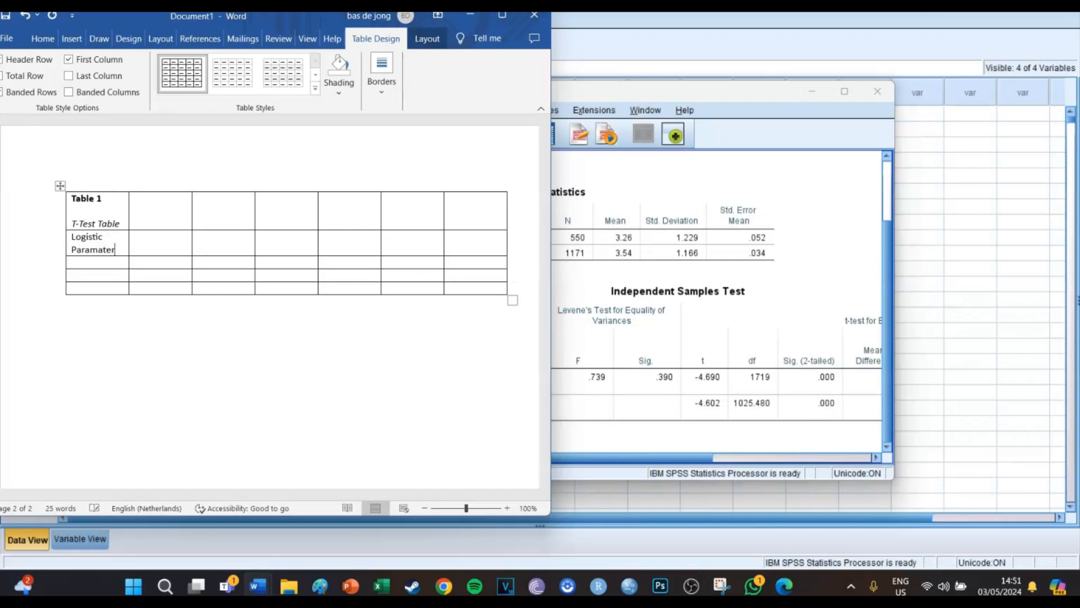
# - Leave the third row empty and label the fourth row "Religcommit2" and the last row "Note." in italics
pyautogui.click(106, 267)
pyautogui.click(100, 275)
pyautogui.write('f')
pyautogui.press('BackSpace')
pyautogui.write('Religcommit2')
pyautogui.click(100, 290)
pyautogui.write('n')
pyautogui.press('BackSpace')
pyautogui.write('Note.')
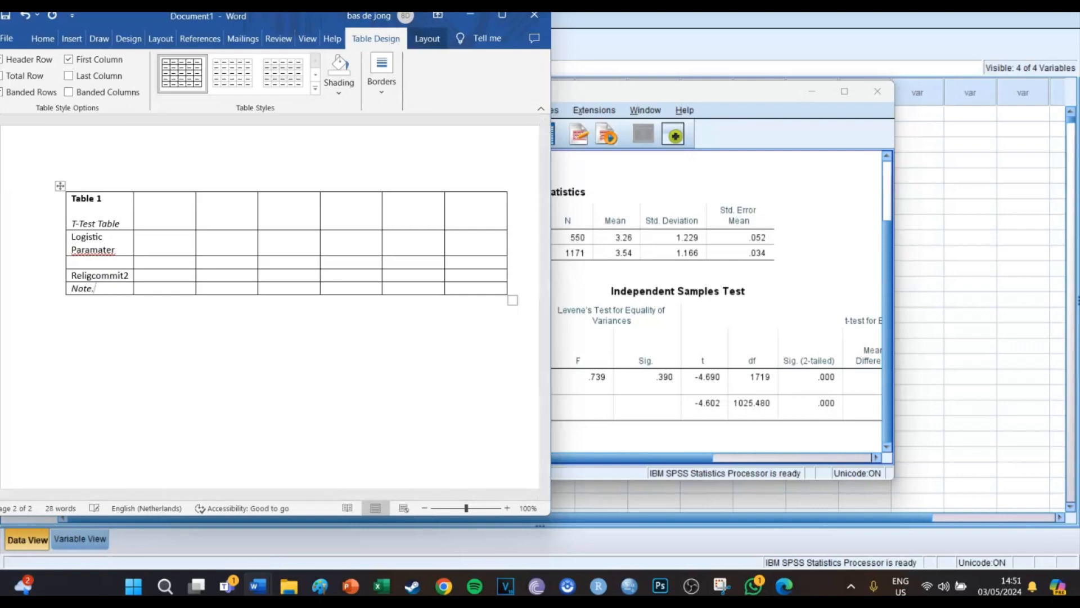
# - Check the planned column labels in the outline on the previous page before filling the table's second row
pyautogui.click(191, 243)
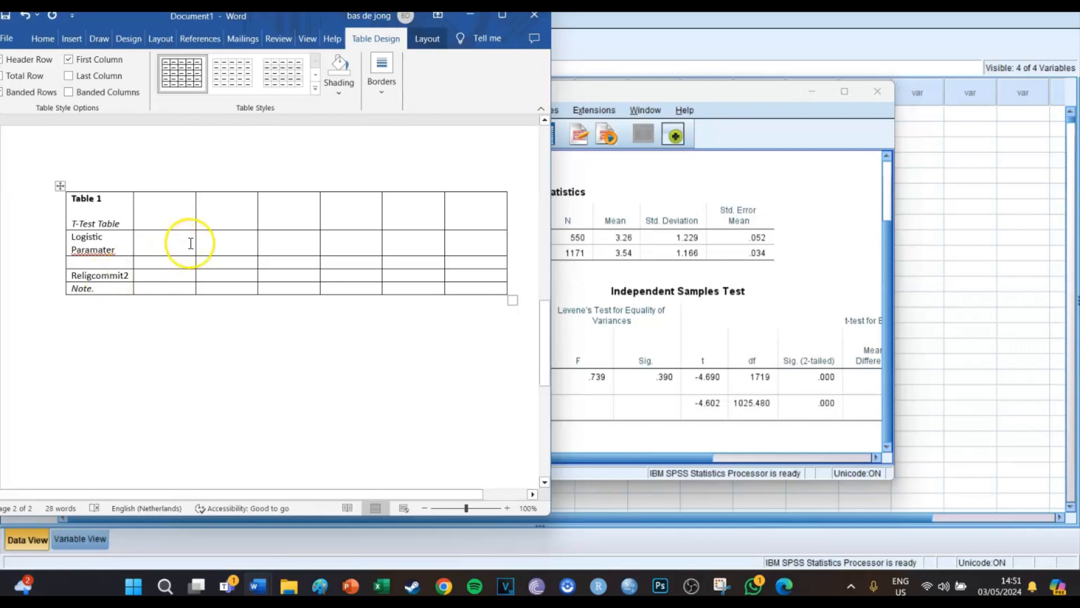
pyautogui.click(190, 243)
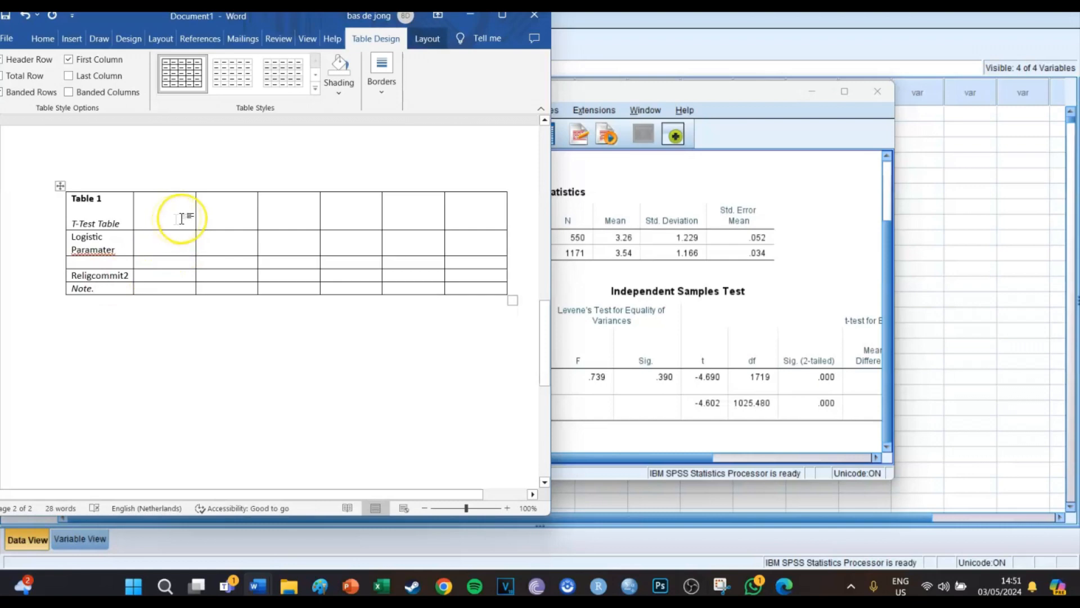
pyautogui.click(151, 237)
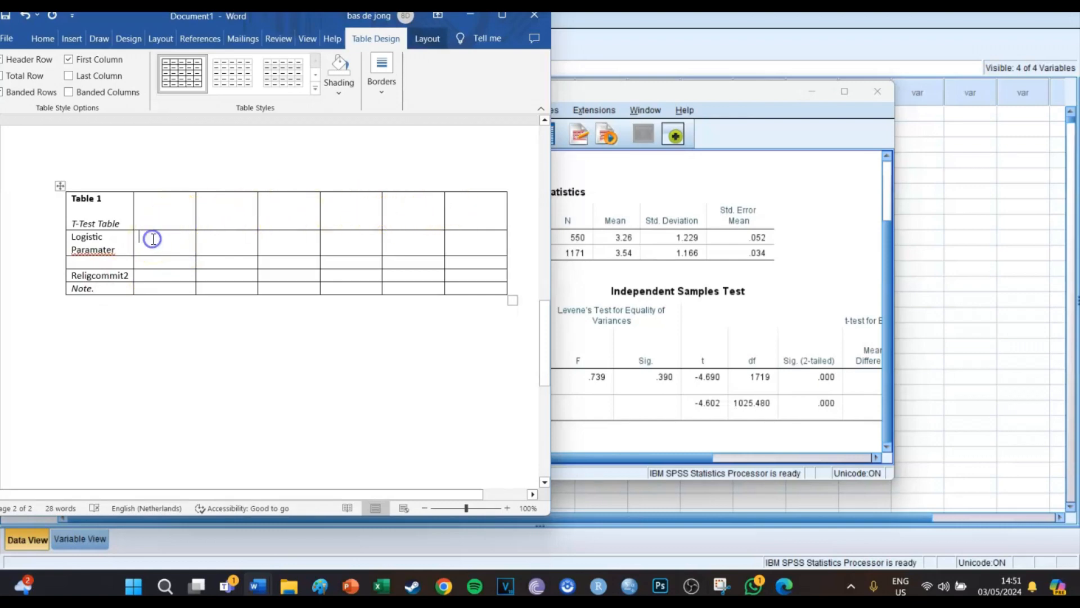
pyautogui.scroll(1, 180, 236)
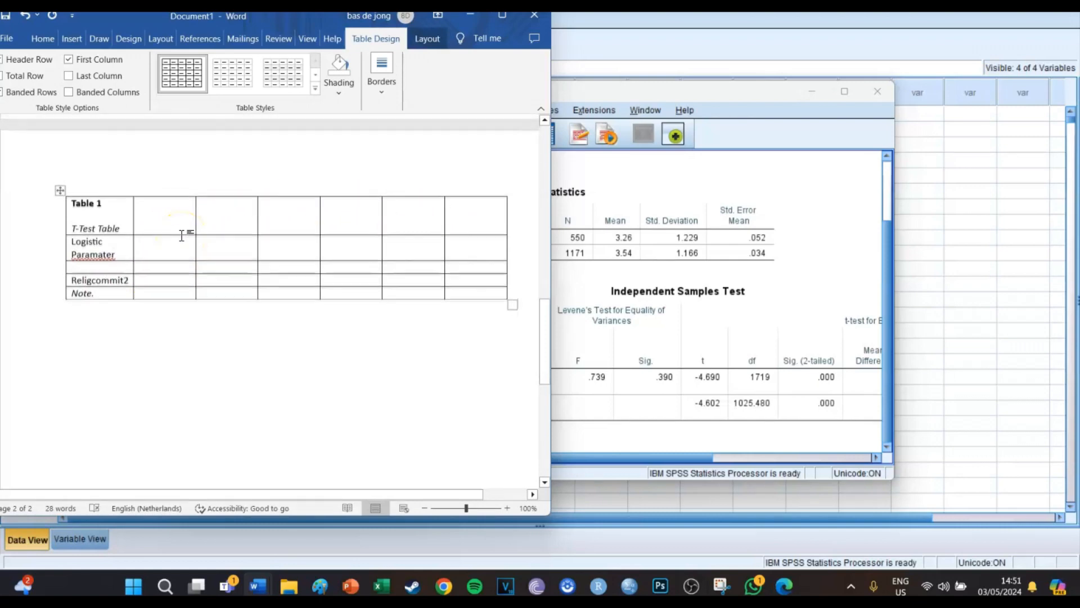
pyautogui.scroll(10, 182, 235)
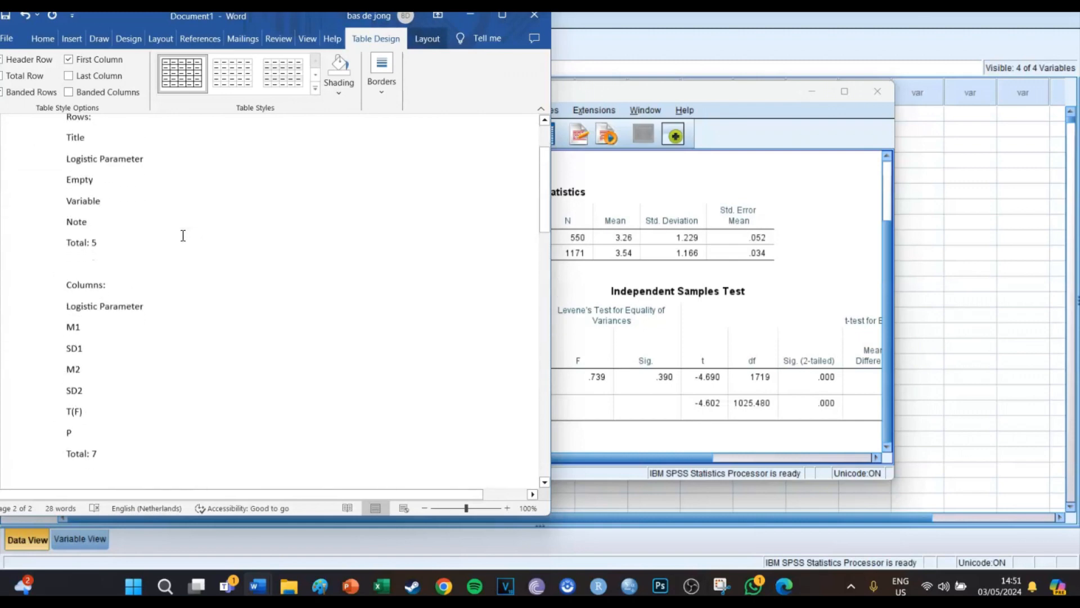
pyautogui.scroll(-10, 181, 235)
pyautogui.click(193, 271)
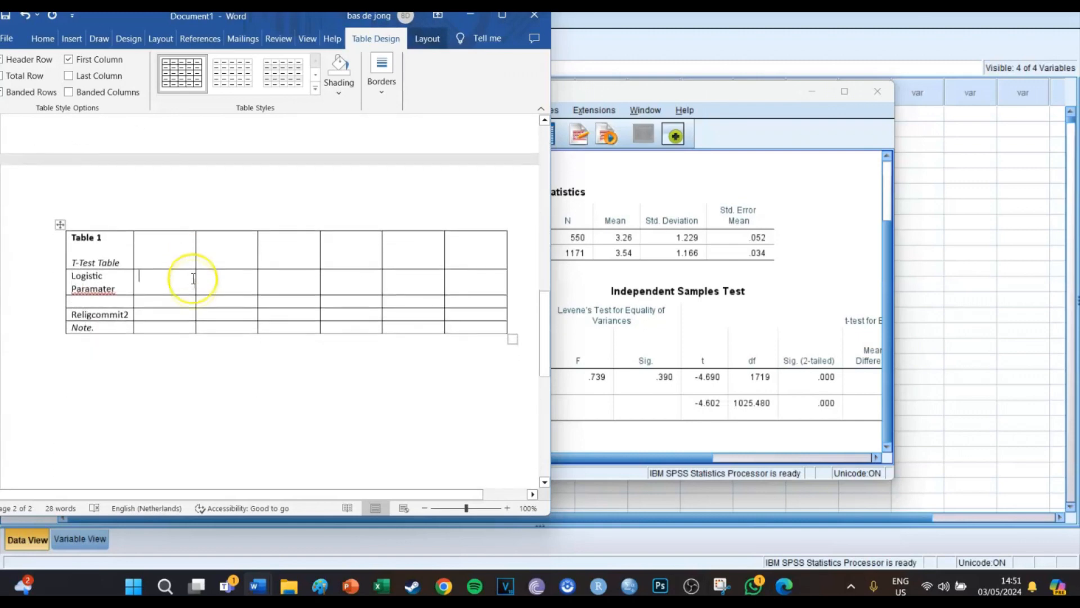
pyautogui.write('M')
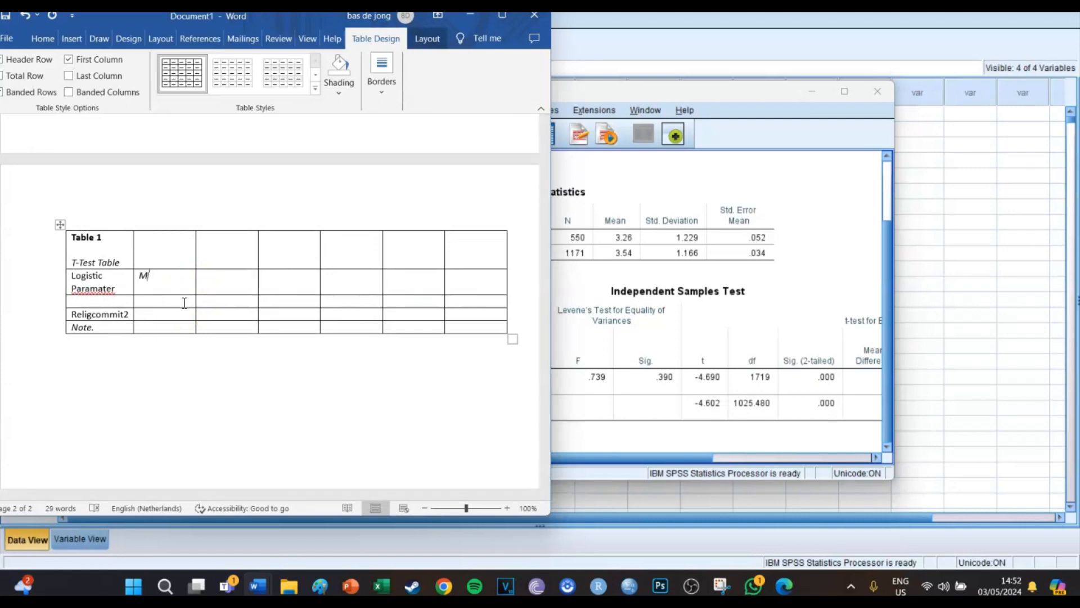
pyautogui.write('1')
pyautogui.press('BackSpace')
pyautogui.hotkey('ctrl', 'i')
pyautogui.click(155, 278)
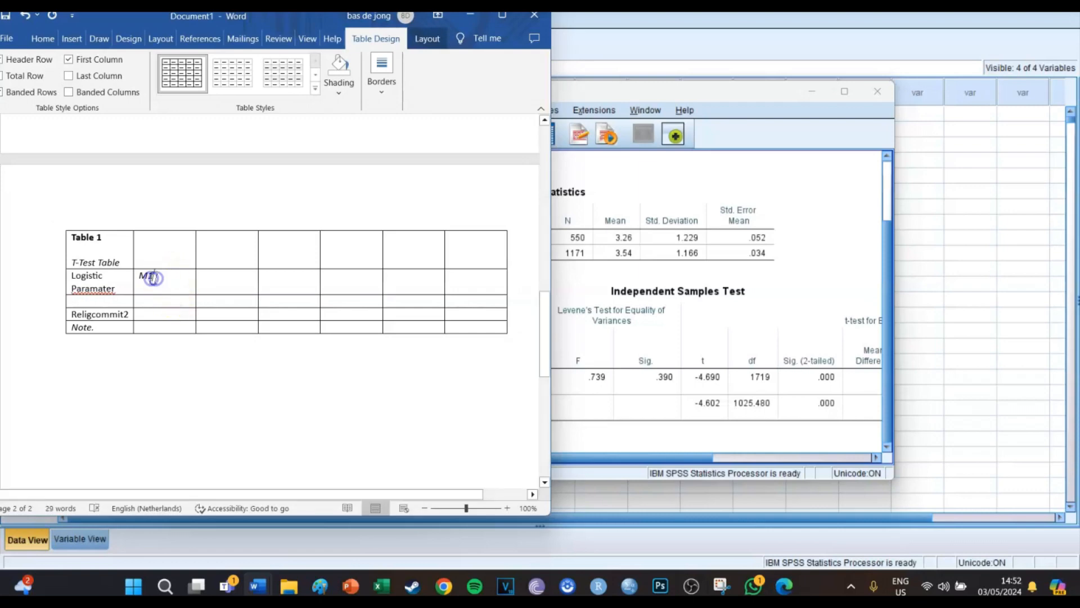
pyautogui.moveTo(145, 278); pyautogui.dragTo(143, 277)
pyautogui.click(143, 278)
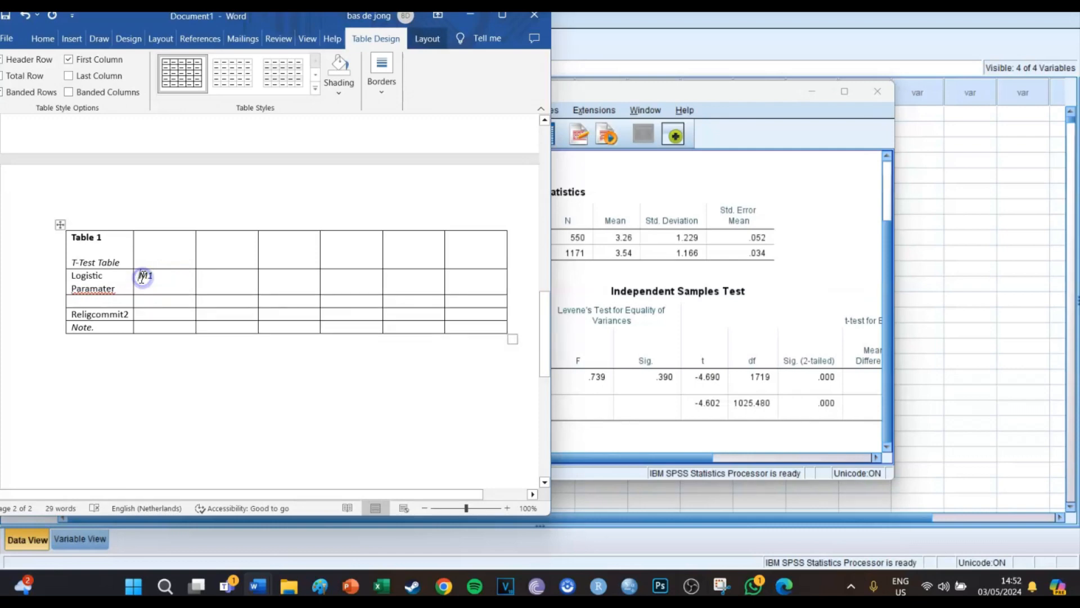
pyautogui.press('Delete')
pyautogui.press('Delete')
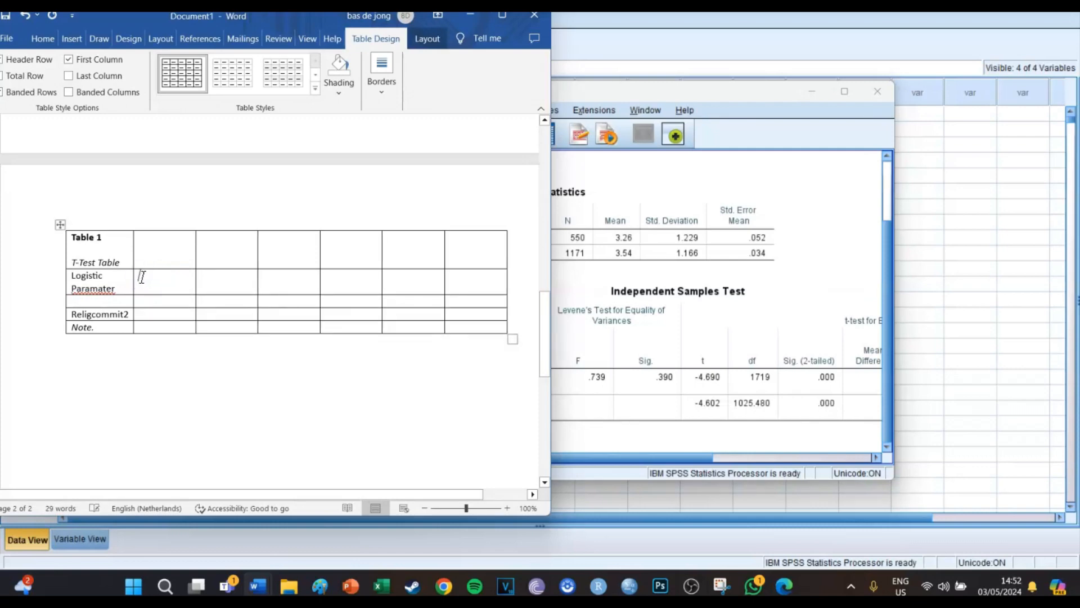
# - Label the second row "Male" in column two, "Female" in column four, "T(DF)" in column six and "P" in column seven
pyautogui.write('Male')
pyautogui.click(272, 275)
pyautogui.write('Female')
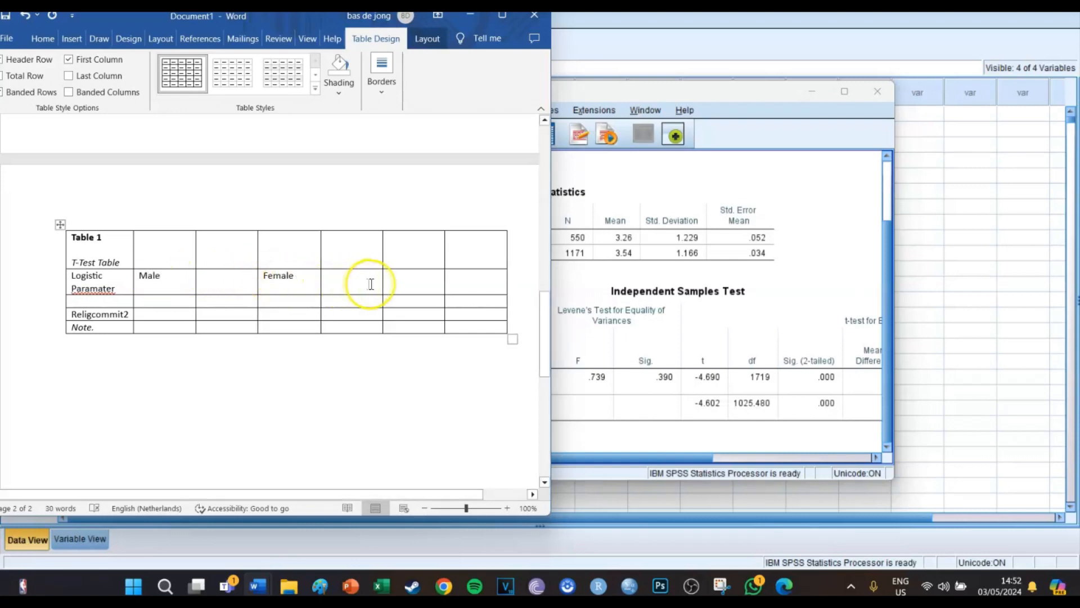
pyautogui.click(406, 282)
pyautogui.write('T(DD')
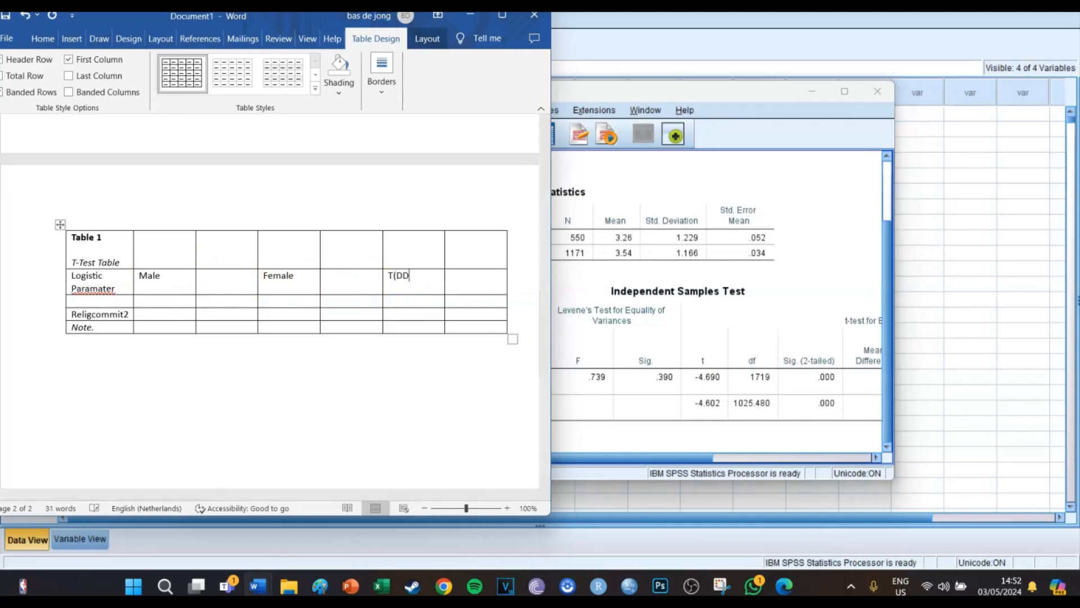
pyautogui.click(458, 278)
pyautogui.write('P')
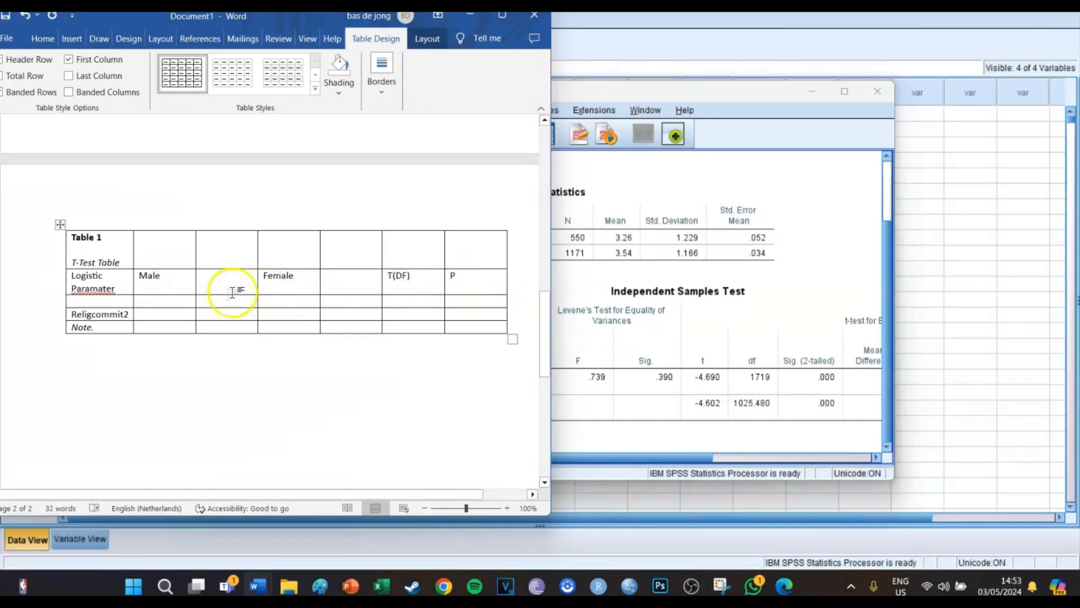
# - Enter the italic subheadings "M" and "SD" in the third row for both the Male and Female groups
pyautogui.click(162, 300)
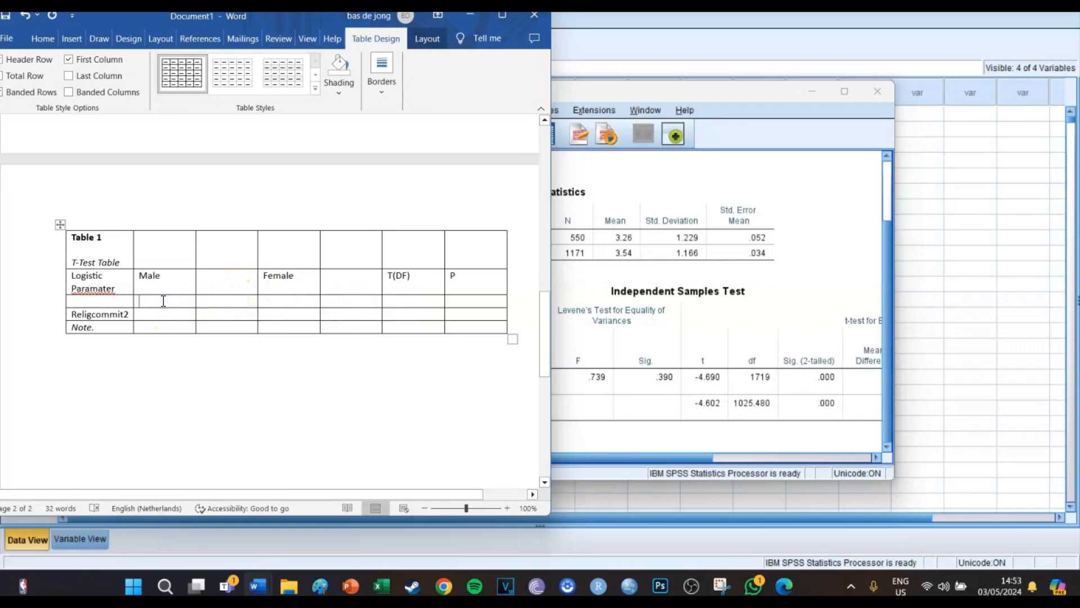
pyautogui.write('M')
pyautogui.click(208, 298)
pyautogui.write('SD')
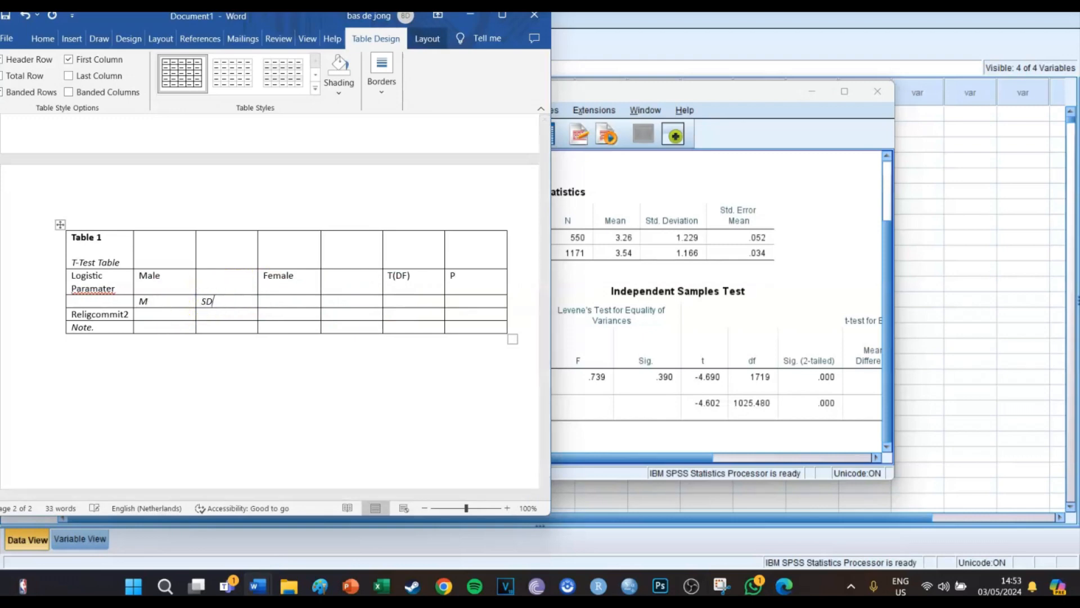
pyautogui.click(281, 304)
pyautogui.click(345, 301)
pyautogui.write('SD')
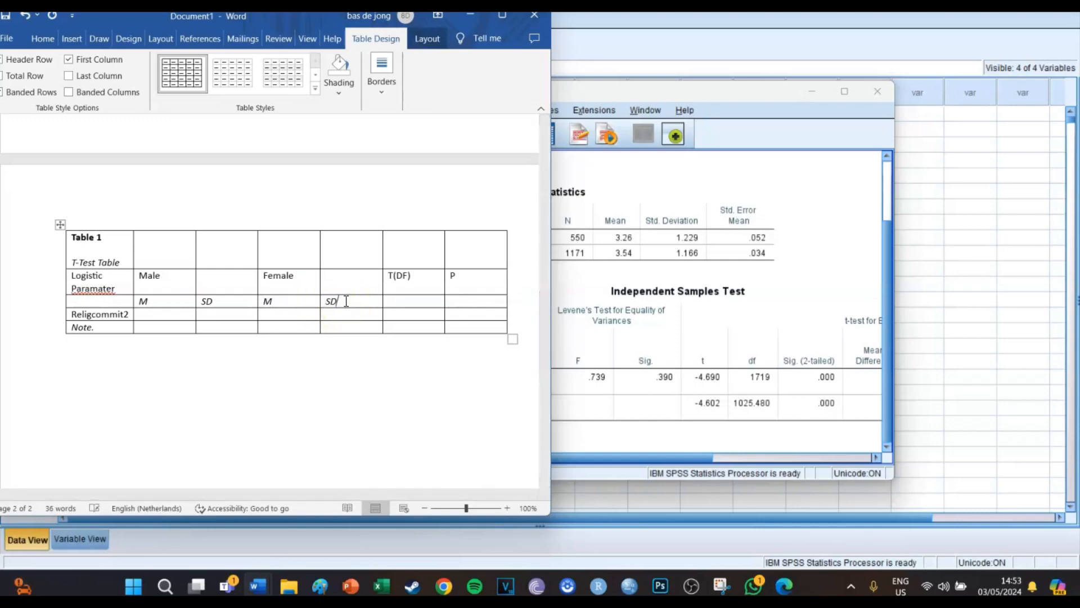
pyautogui.click(394, 302)
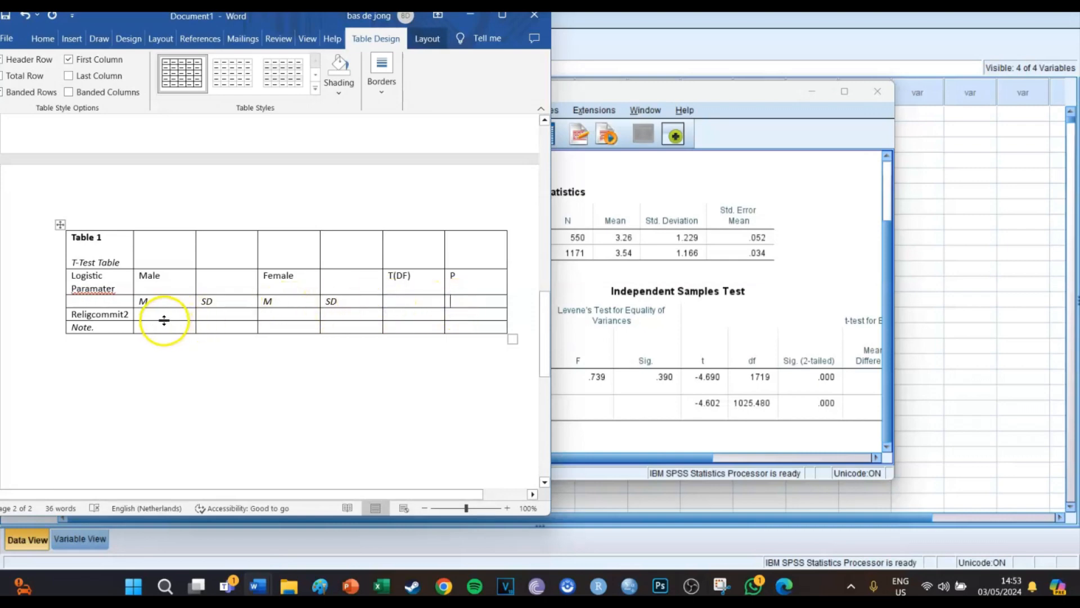
# - Place the SPSS output beside the document and fill the Religcommit2 row with 3.26 and 1.23 for males, 3.54 and 1.17 for females
pyautogui.click(688, 89)
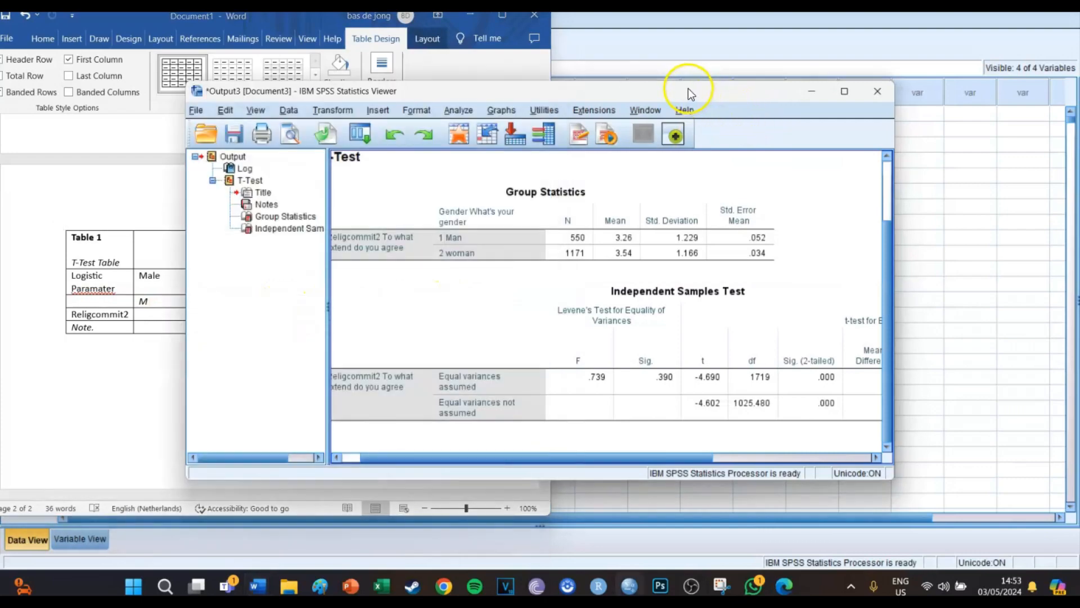
pyautogui.moveTo(641, 98); pyautogui.dragTo(851, 117)
pyautogui.click(167, 312)
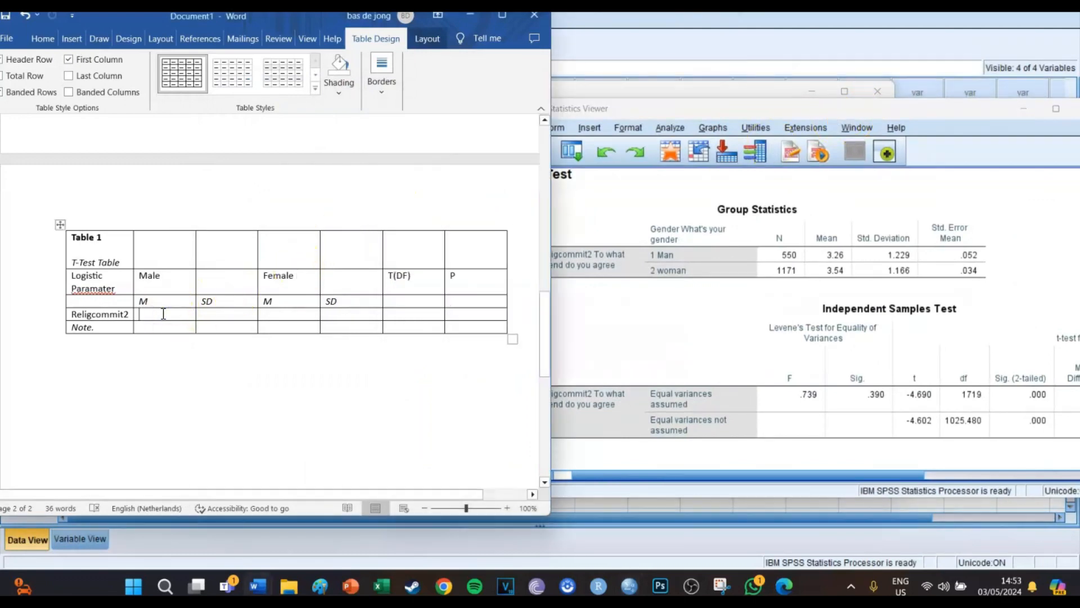
pyautogui.write('3.26')
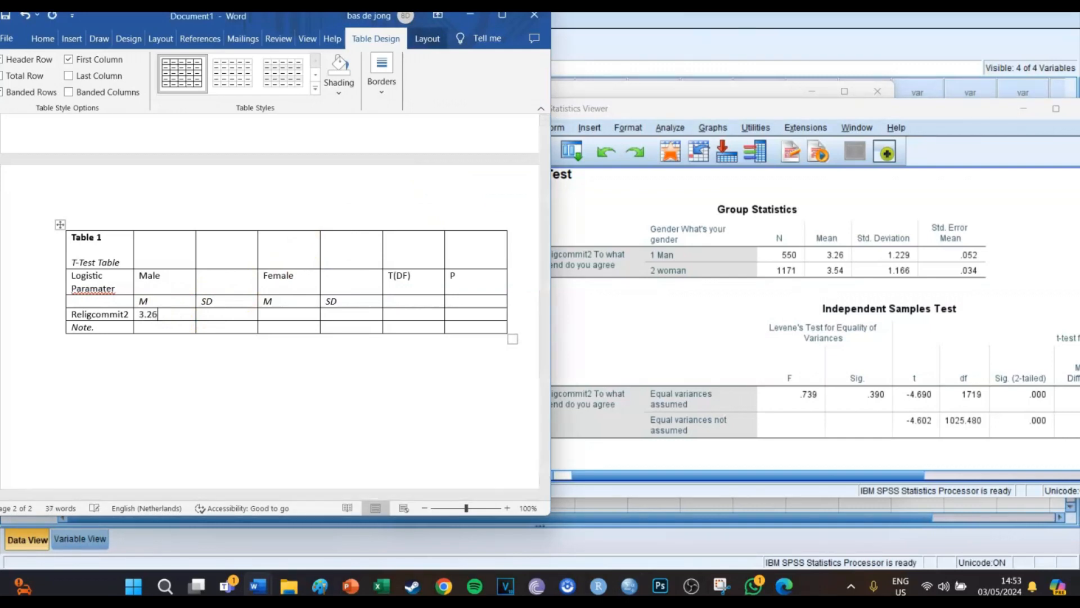
pyautogui.click(203, 315)
pyautogui.write('1.23')
pyautogui.click(267, 314)
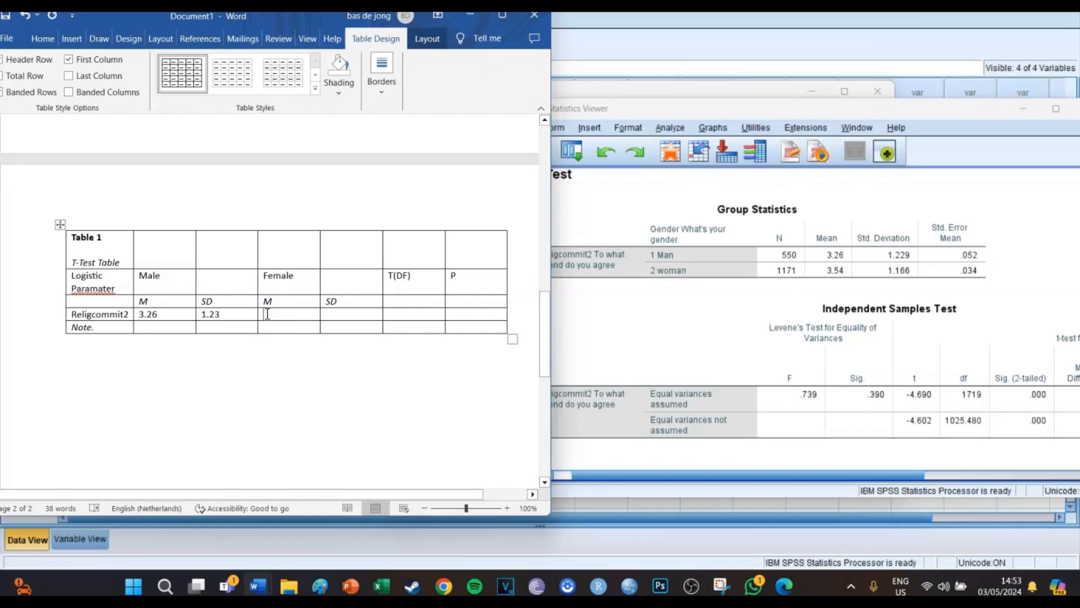
pyautogui.write('3.54')
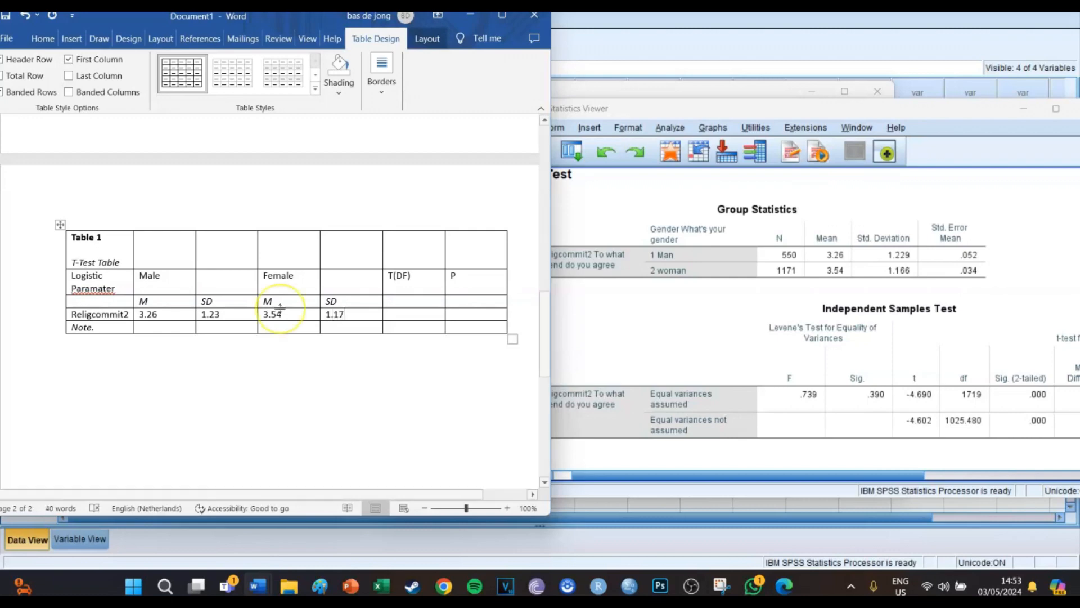
# - Replace DF in the "T(DF)" heading with 1719 from the SPSS output, and italicize the T and P in the headings
pyautogui.click(409, 276)
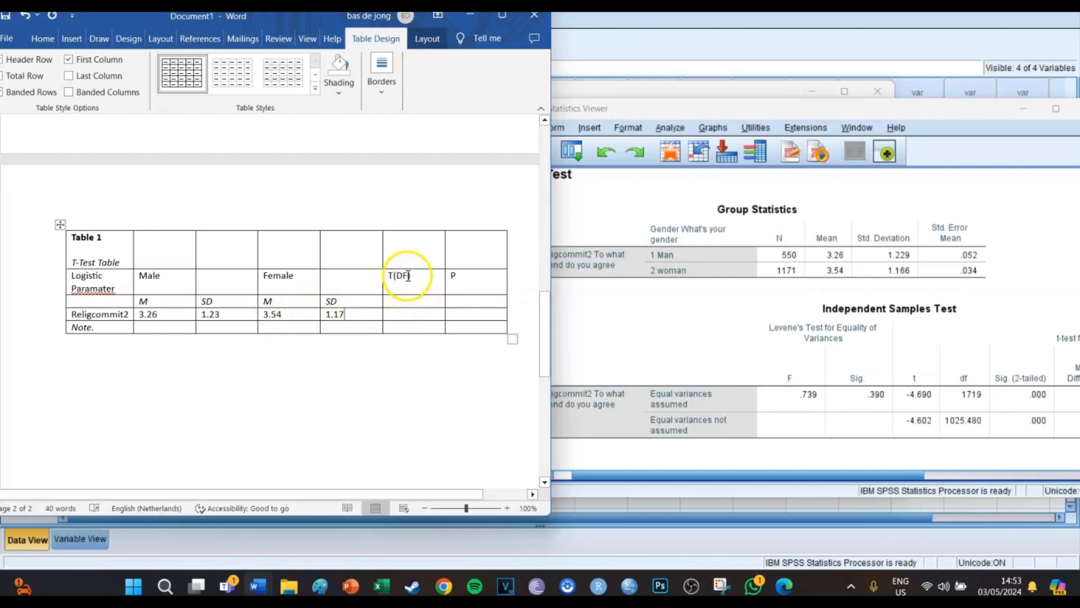
pyautogui.click(1008, 244)
pyautogui.click(957, 337)
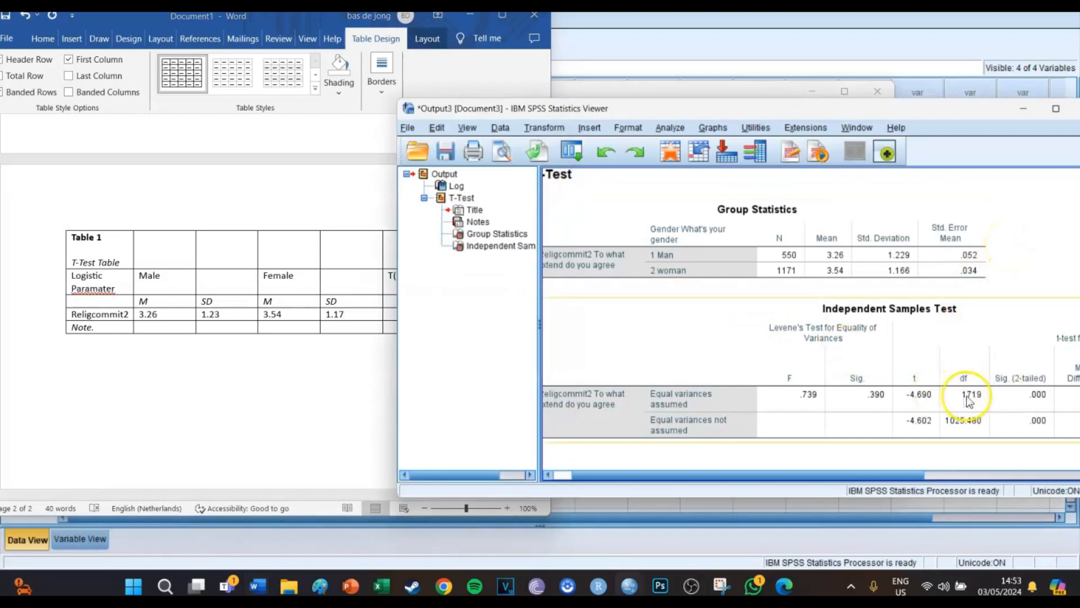
pyautogui.click(405, 230)
pyautogui.click(363, 263)
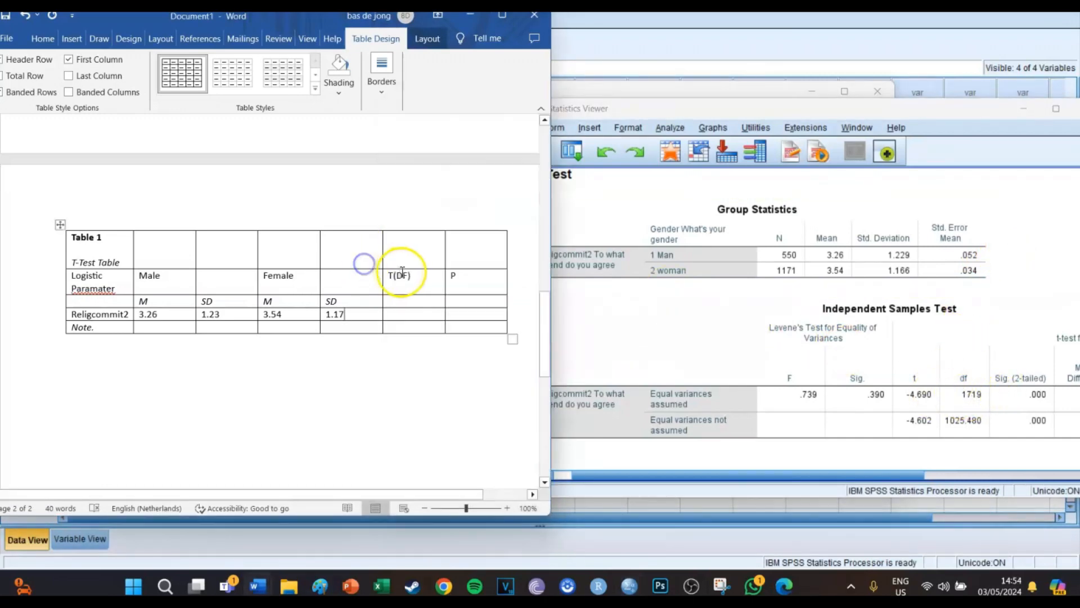
pyautogui.click(403, 275)
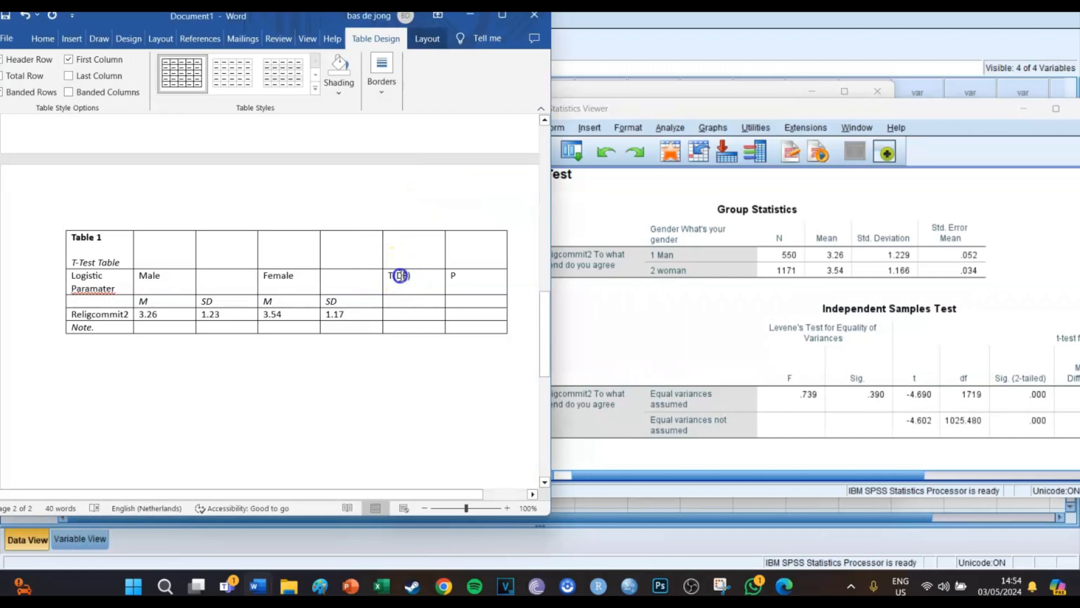
pyautogui.doubleClick(399, 275)
pyautogui.write('1719')
pyautogui.moveTo(394, 275); pyautogui.dragTo(388, 275)
pyautogui.hotkey('ctrl', 'i')
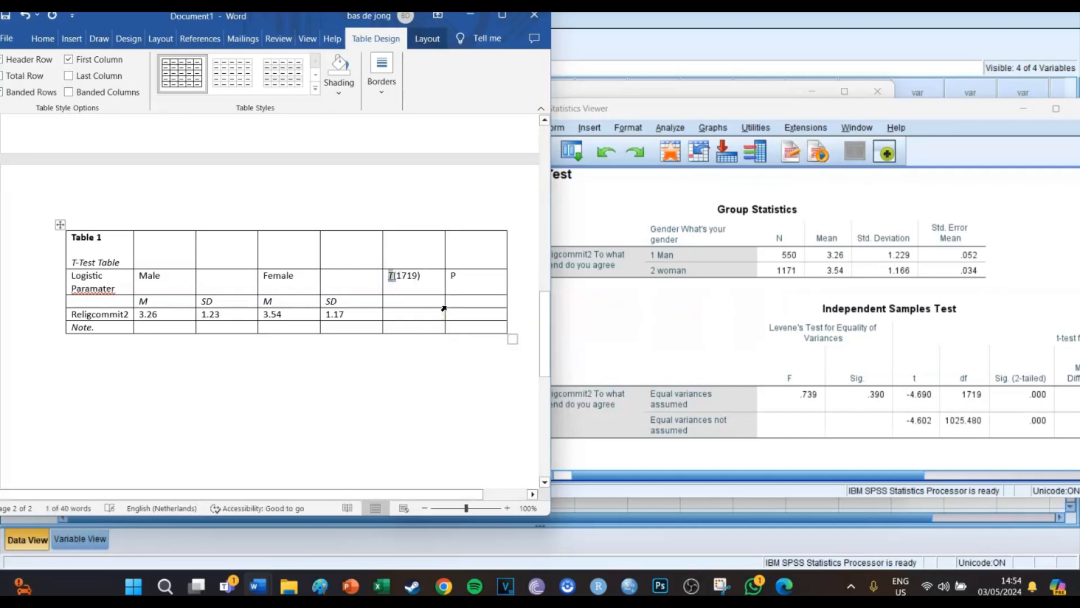
pyautogui.click(453, 280)
# - Enter -4.69 under T(1719) and .00 under P in the Religcommit2 row
pyautogui.click(418, 306)
pyautogui.click(415, 315)
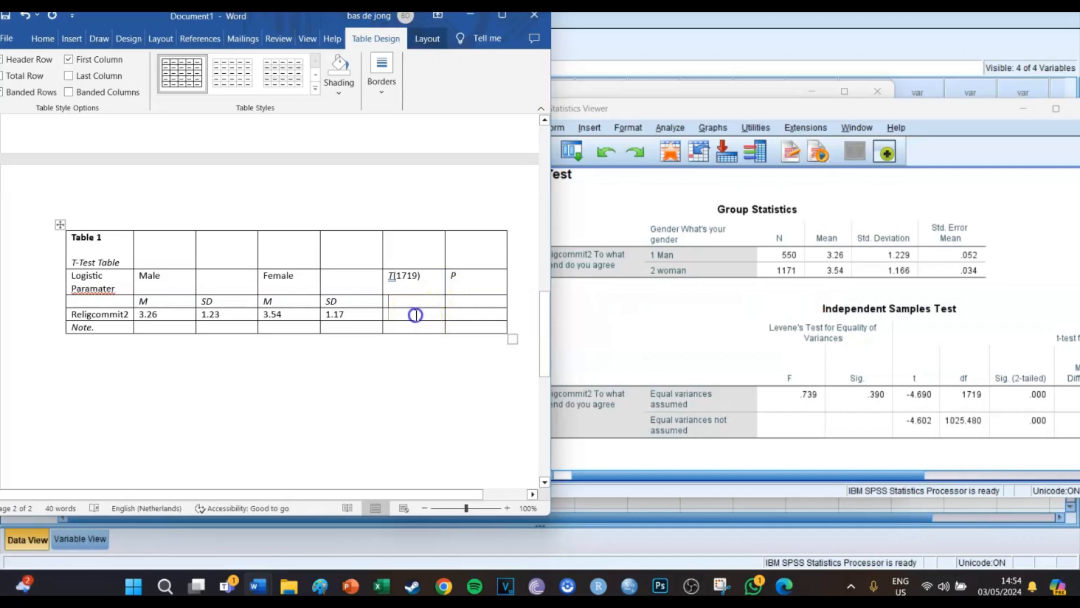
pyautogui.write('-4.69')
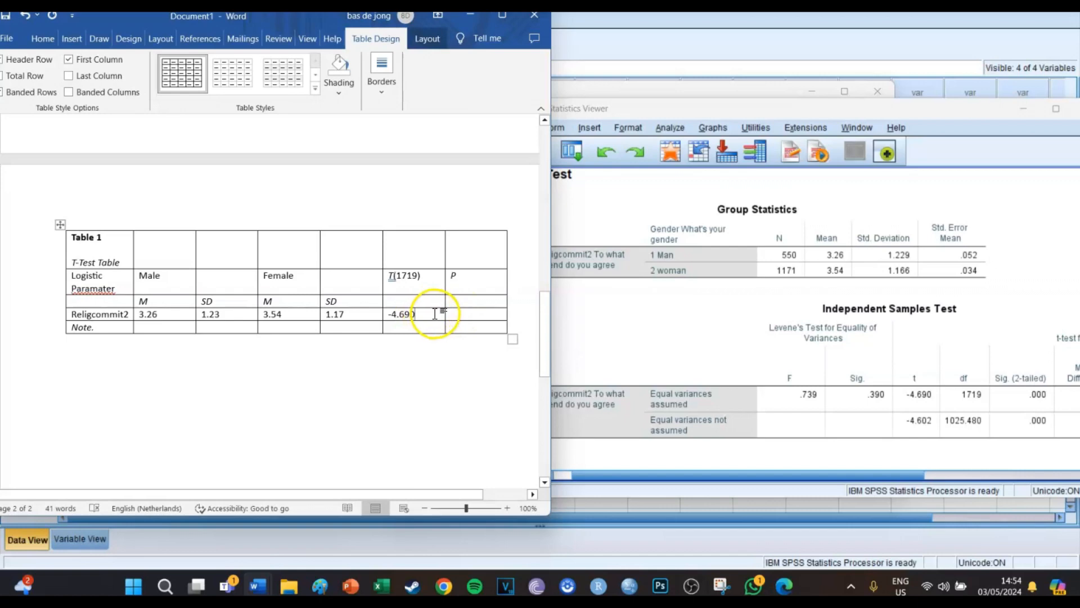
pyautogui.click(452, 314)
pyautogui.write('0')
pyautogui.press('BackSpace')
pyautogui.write('.00')
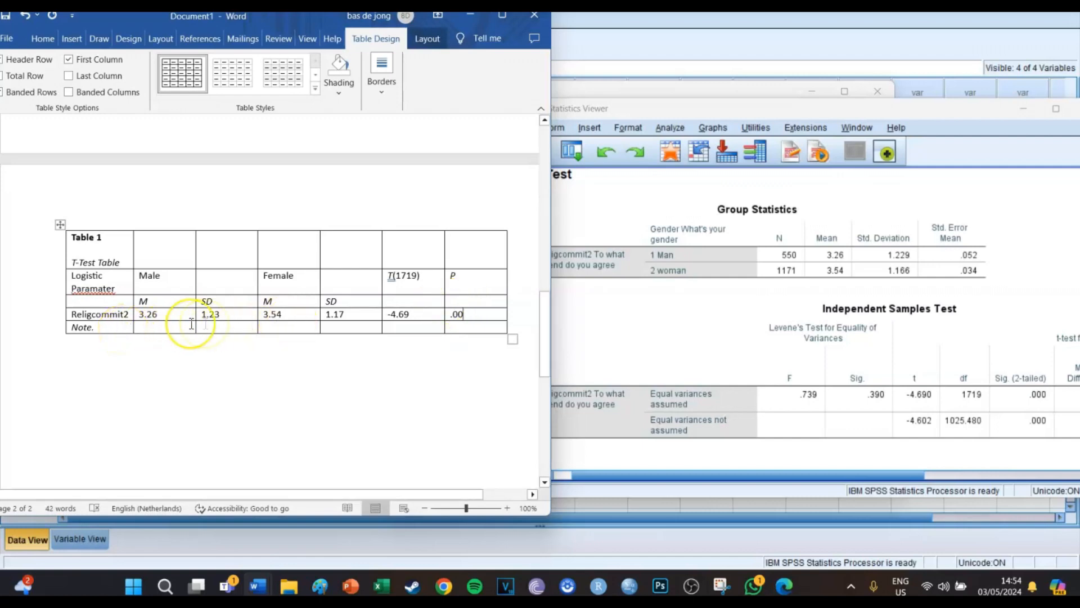
pyautogui.click(118, 326)
pyautogui.write('.')
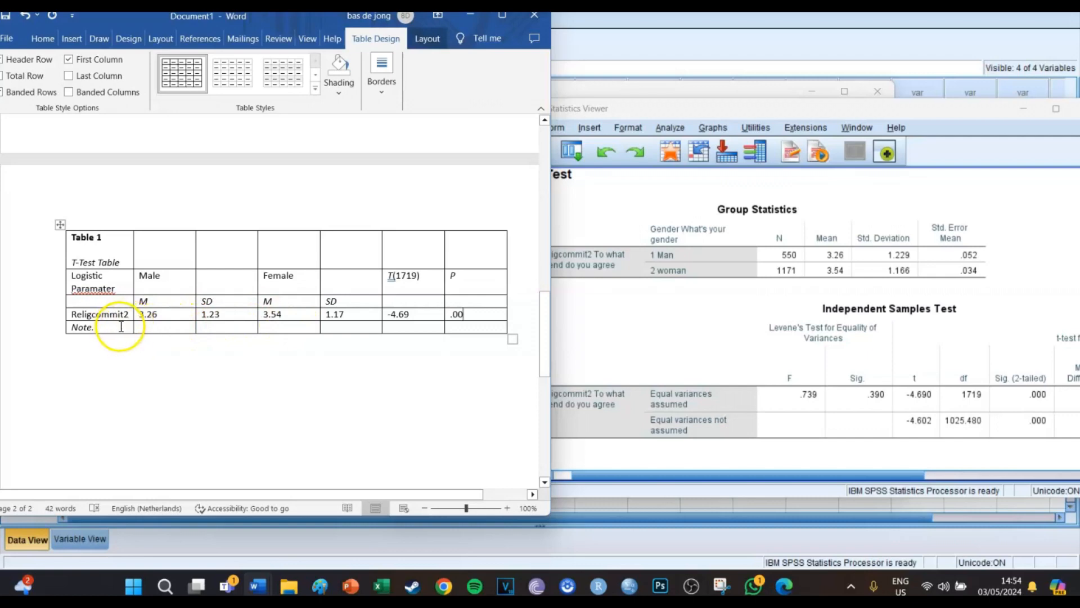
# - Maximize the document window and set the font of the entire table to Times New Roman
pyautogui.click(502, 16)
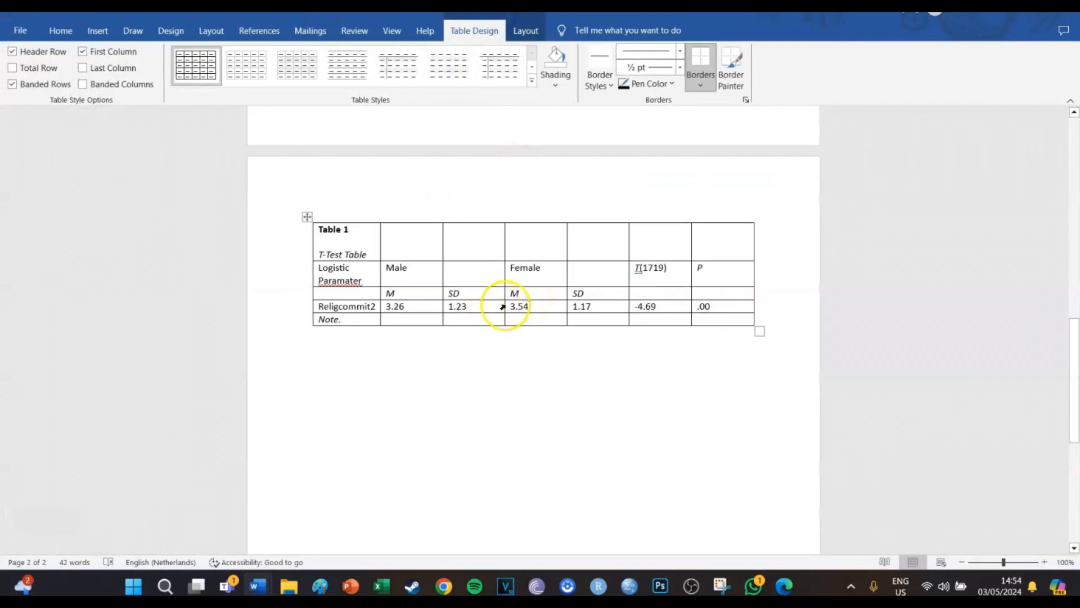
pyautogui.moveTo(716, 319); pyautogui.dragTo(303, 243)
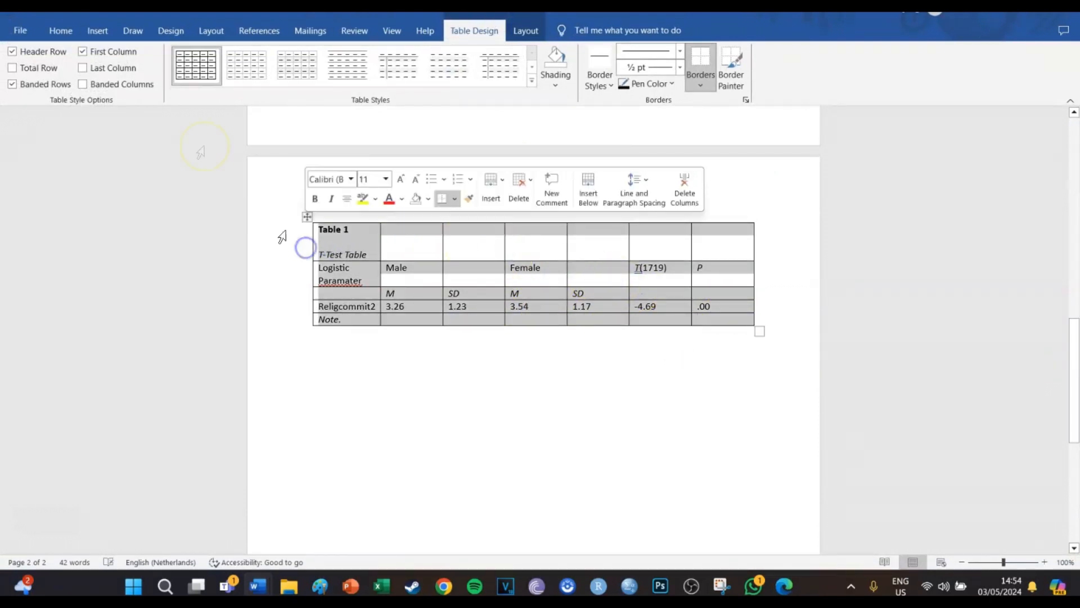
pyautogui.click(59, 30)
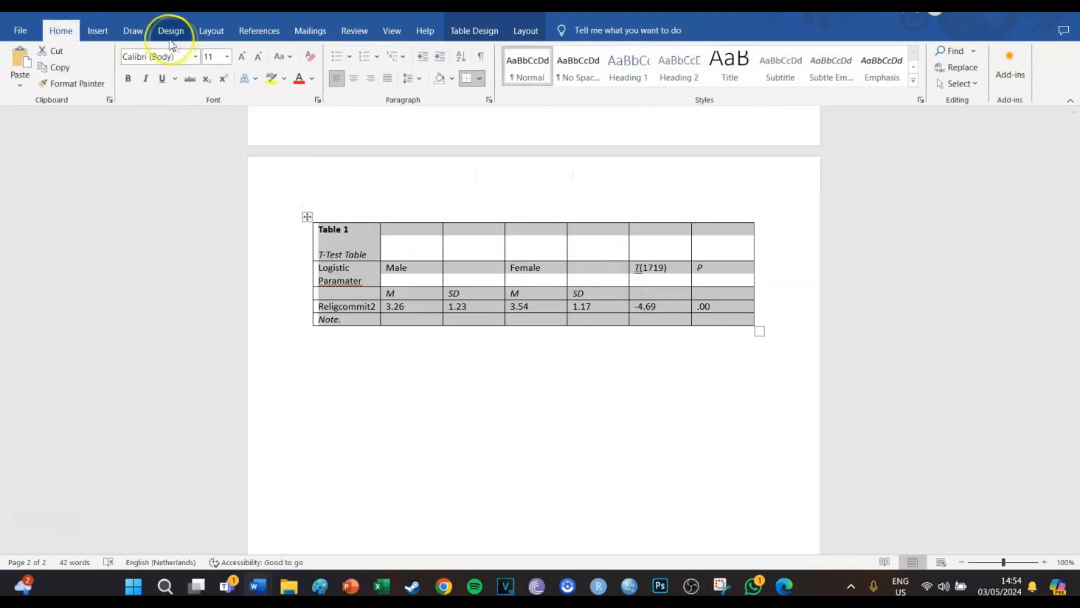
pyautogui.click(196, 57)
pyautogui.click(182, 139)
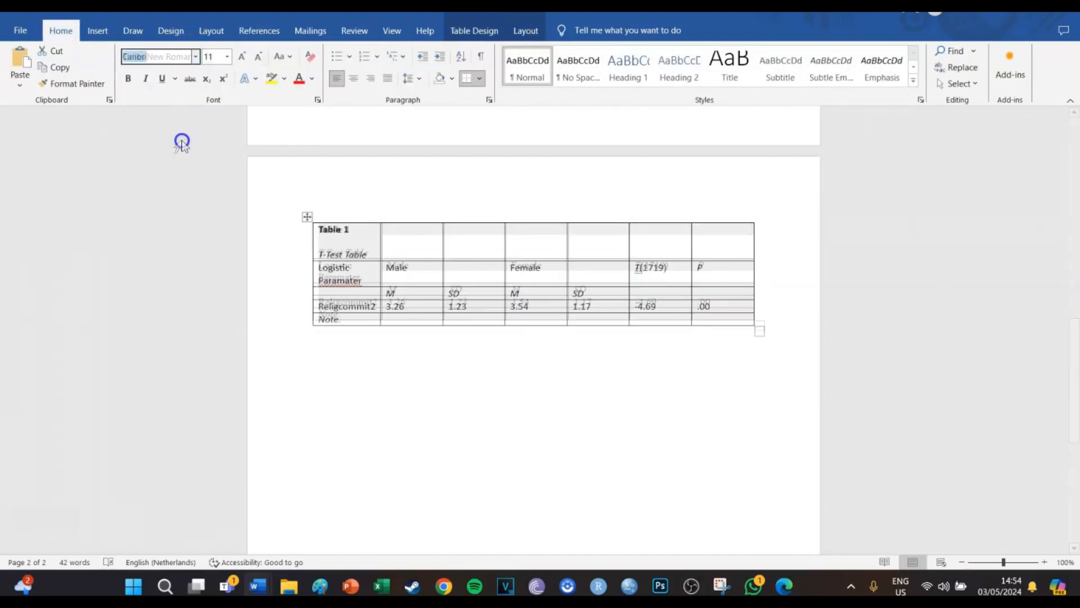
# - Set the font size of the entire table to 12
pyautogui.click(226, 56)
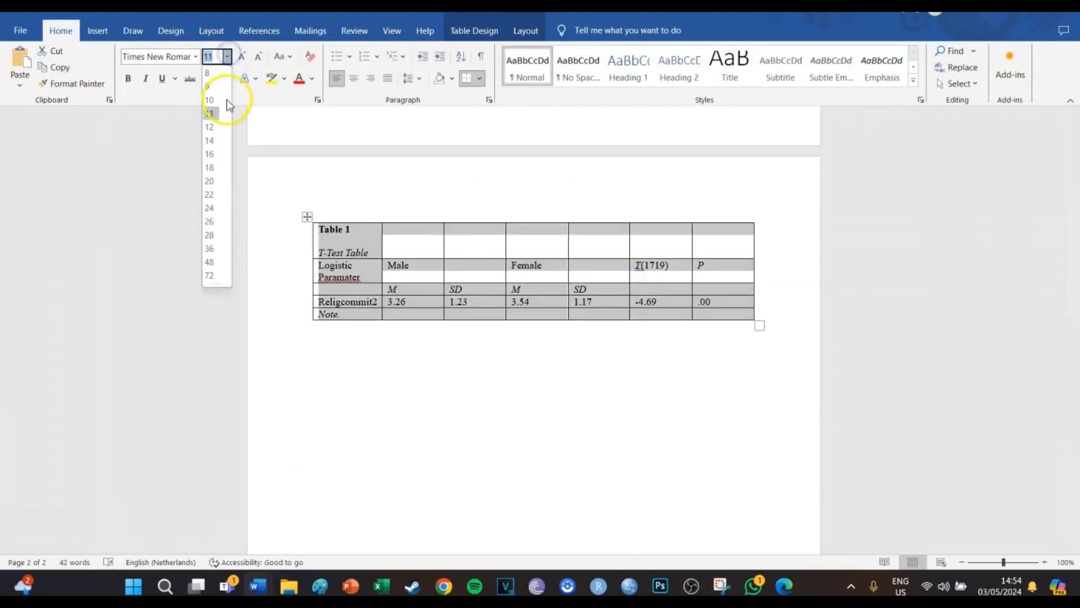
pyautogui.click(217, 129)
pyautogui.click(503, 240)
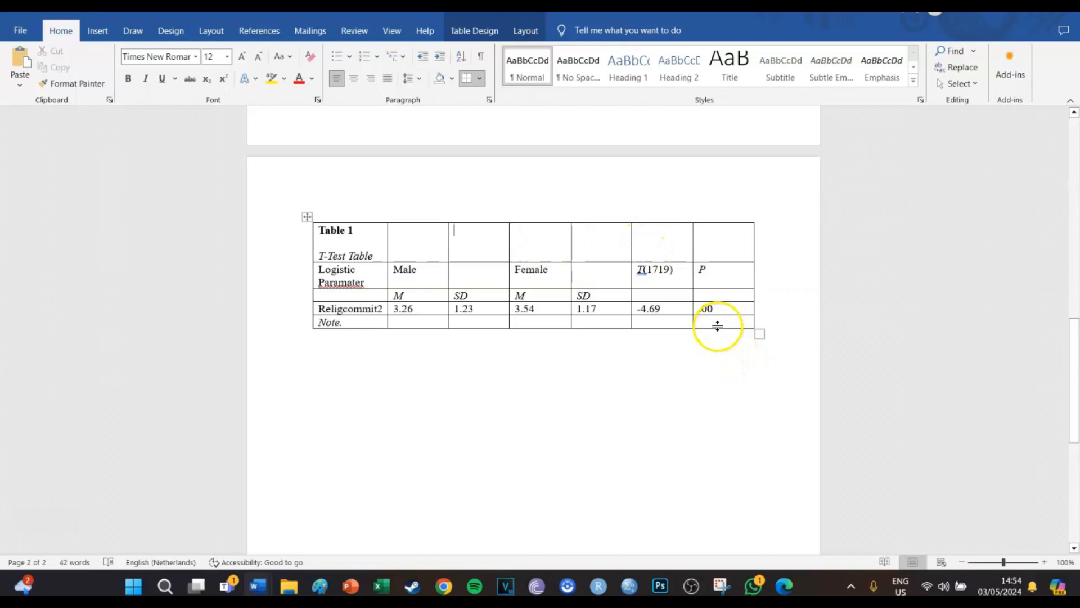
# - Merge all cells of the "Table 1" title row into one cell, and likewise the cells of the "Note." row
pyautogui.moveTo(699, 234); pyautogui.dragTo(378, 250)
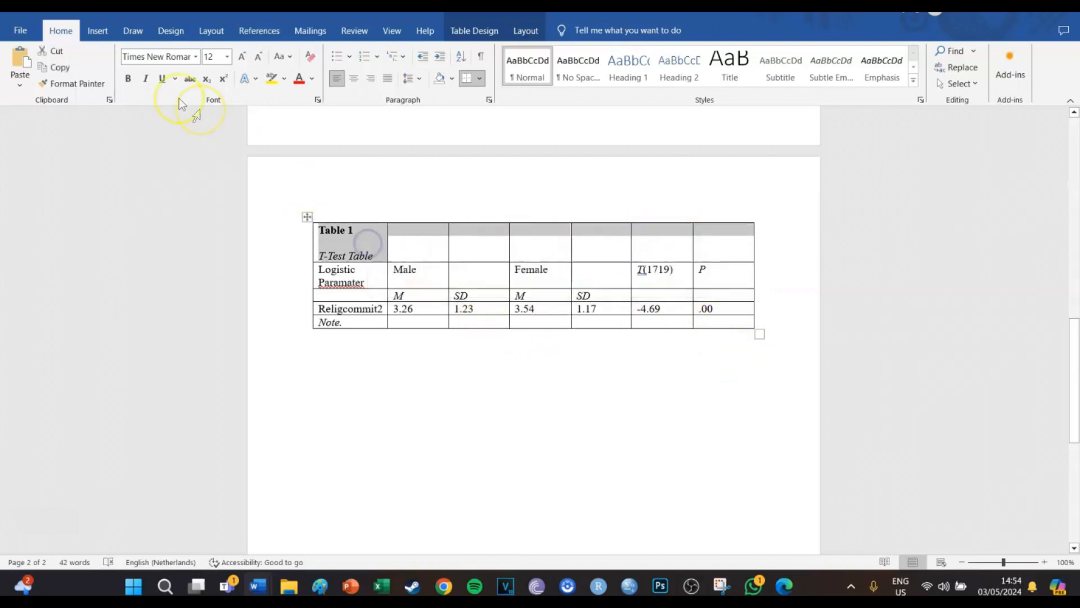
pyautogui.click(494, 30)
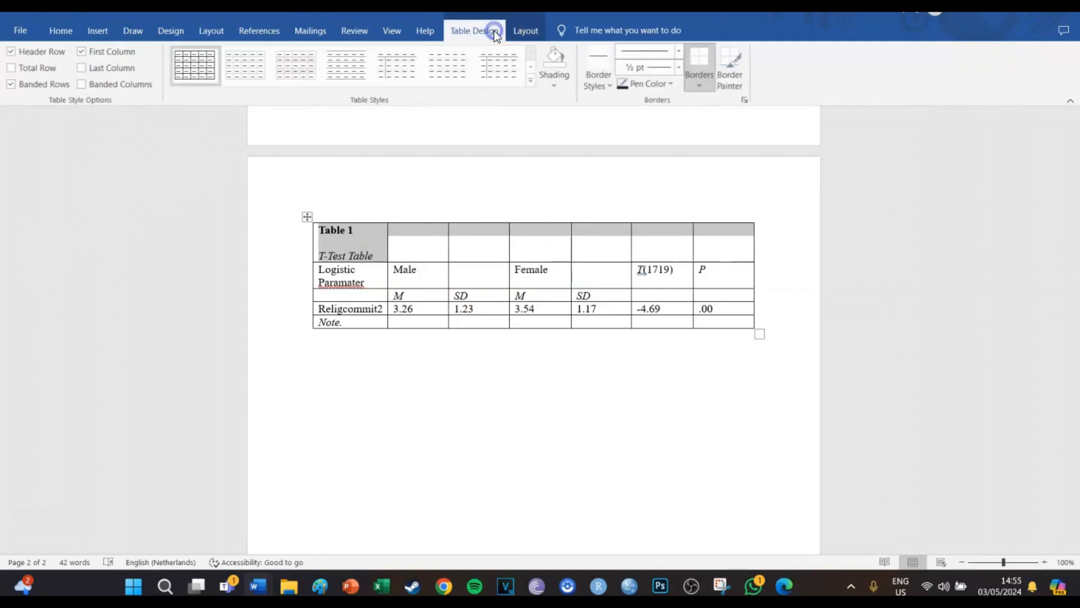
pyautogui.click(515, 30)
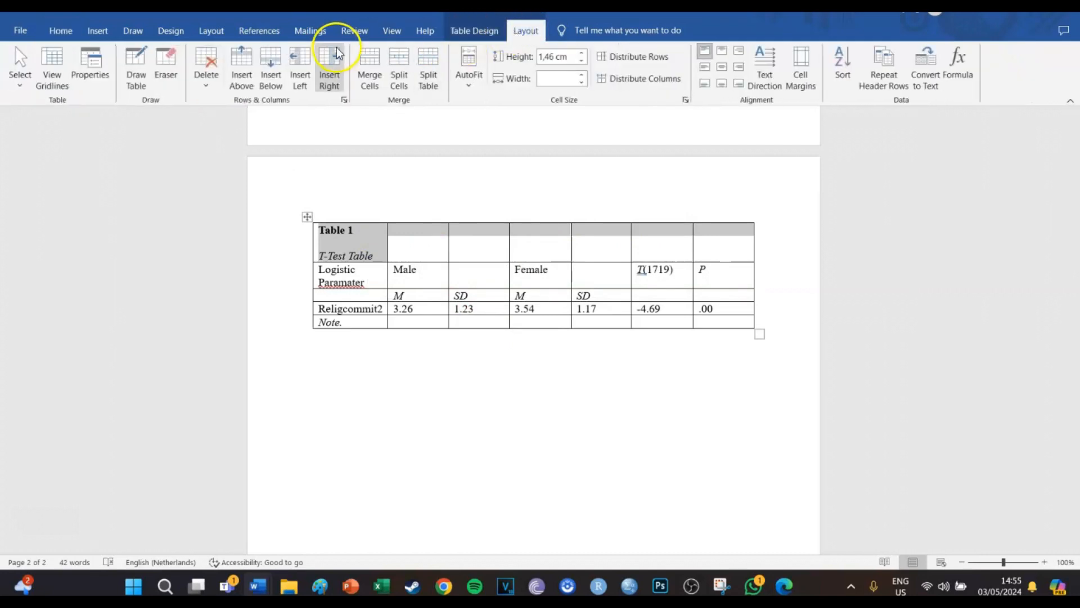
pyautogui.click(382, 90)
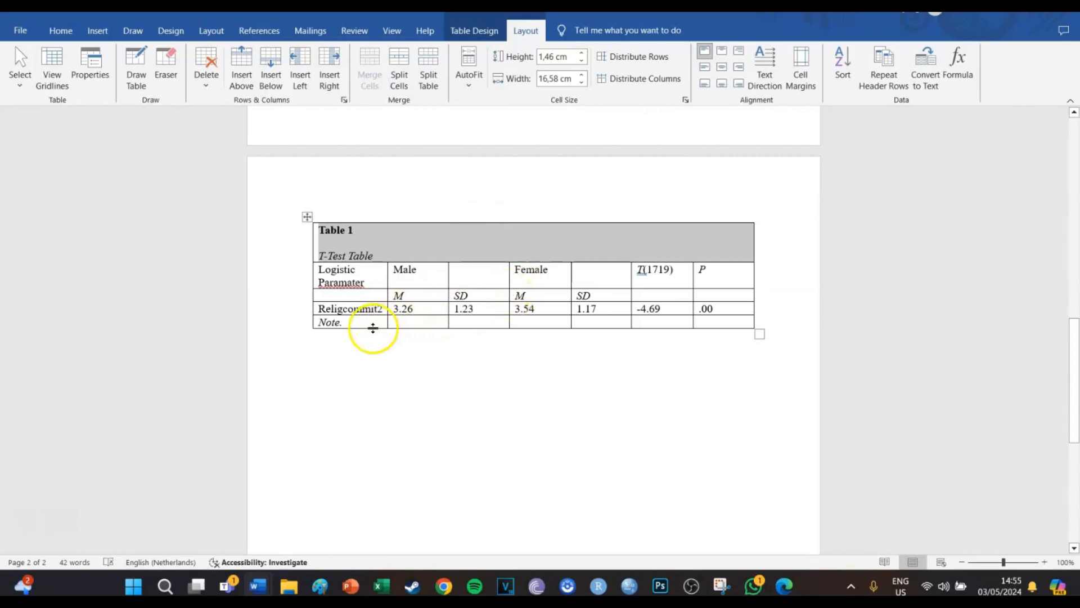
pyautogui.moveTo(373, 327); pyautogui.dragTo(712, 322)
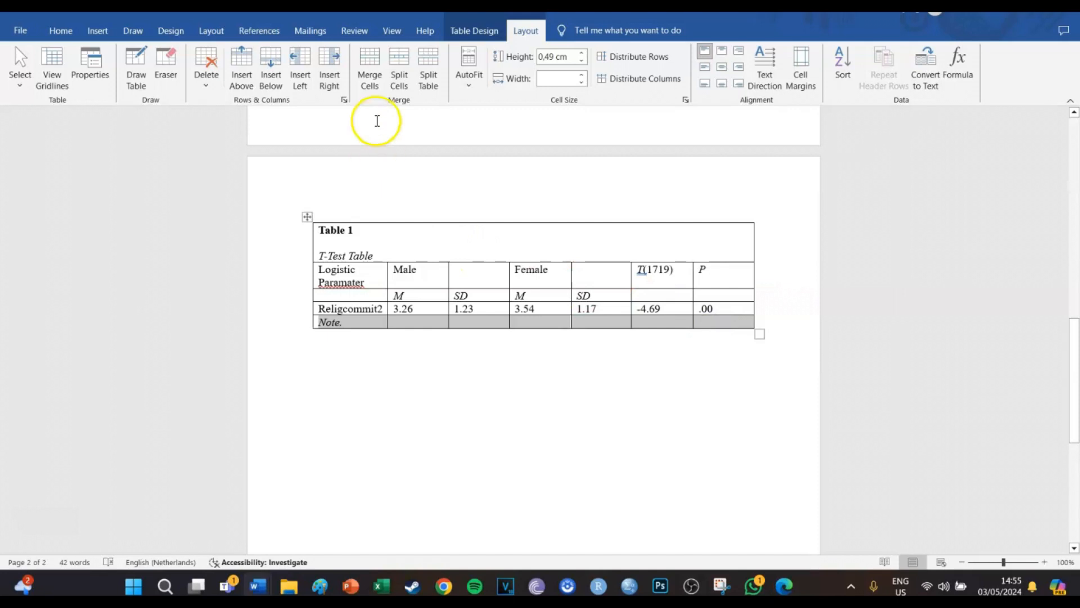
pyautogui.click(369, 76)
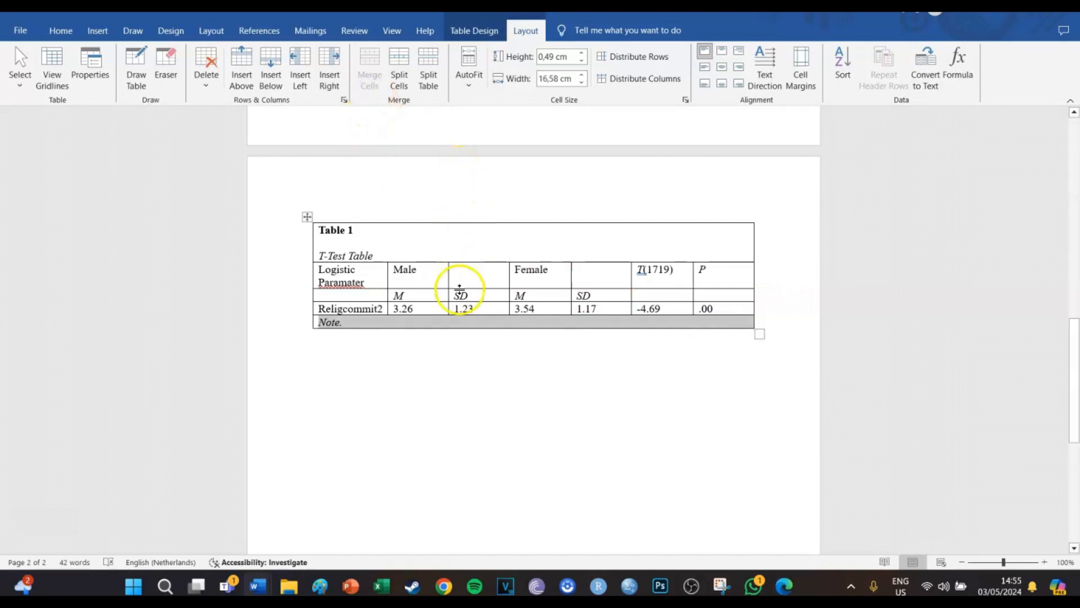
# - Merge the Male and Female heading cells each with the empty cell beside them, so each spans its M and SD columns
pyautogui.moveTo(456, 279); pyautogui.dragTo(414, 270)
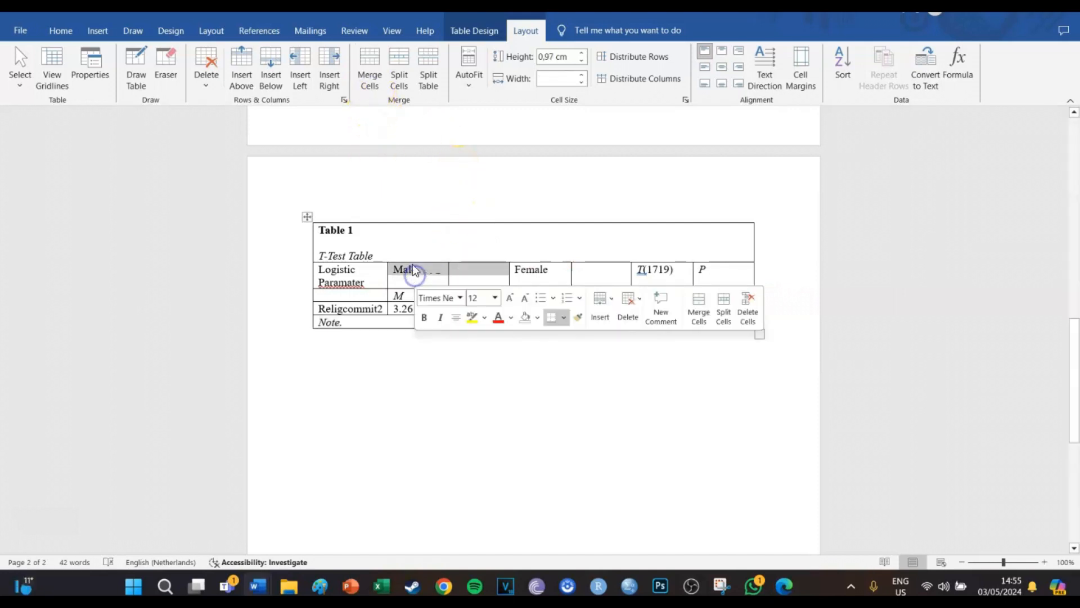
pyautogui.click(367, 79)
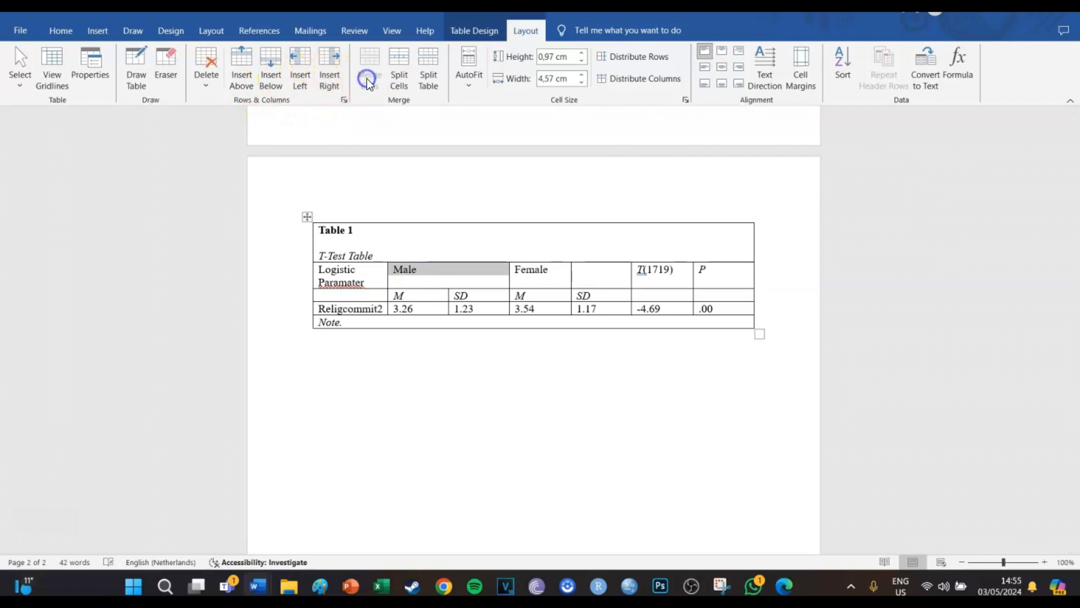
pyautogui.moveTo(583, 270); pyautogui.dragTo(543, 274)
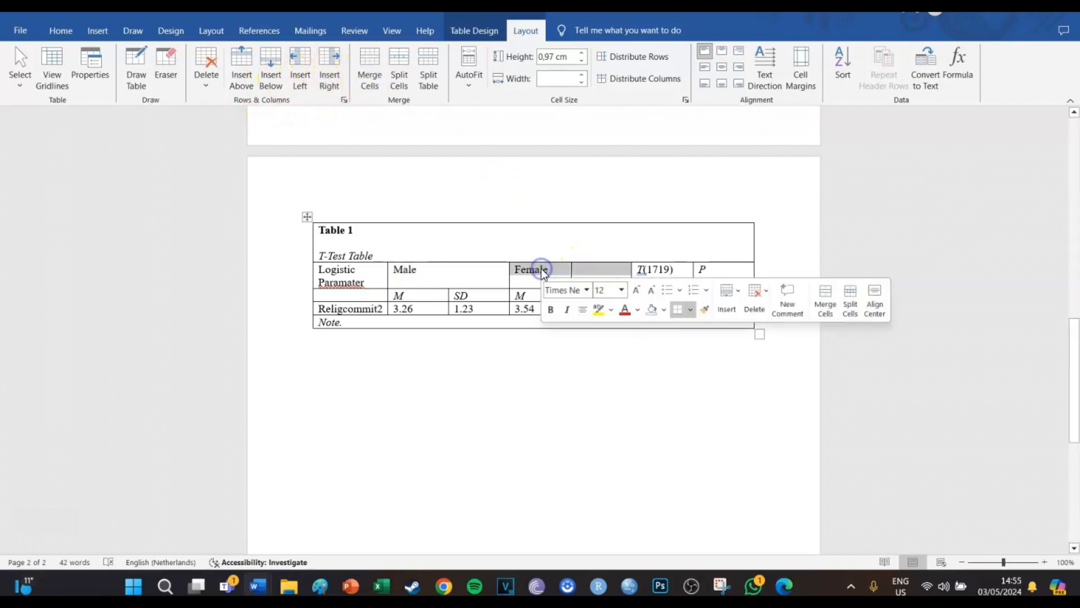
pyautogui.click(369, 78)
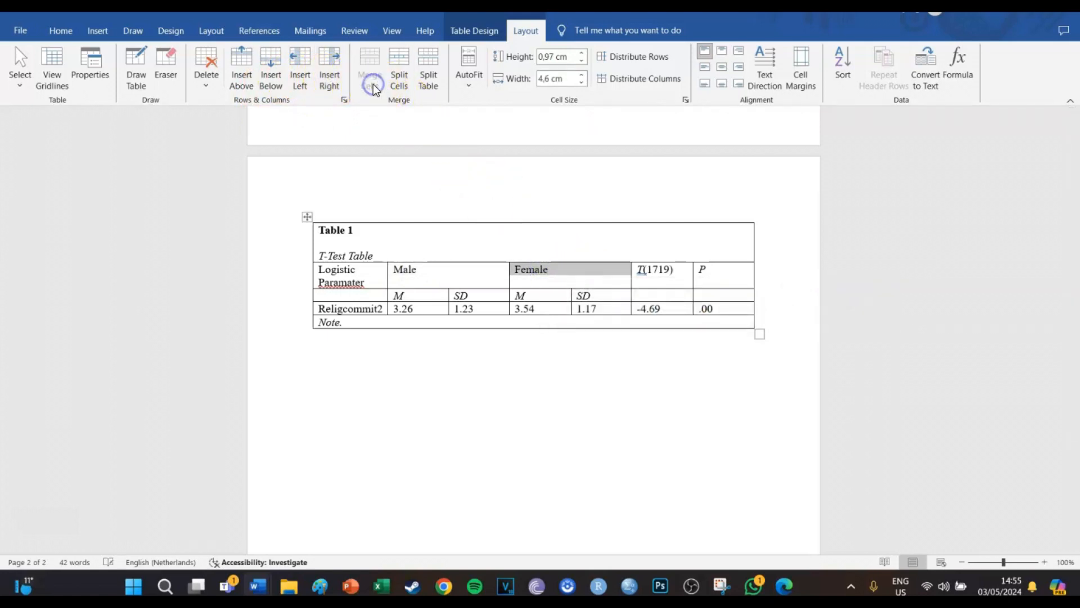
# - Center the Female and Male headings within their merged cells
pyautogui.click(62, 27)
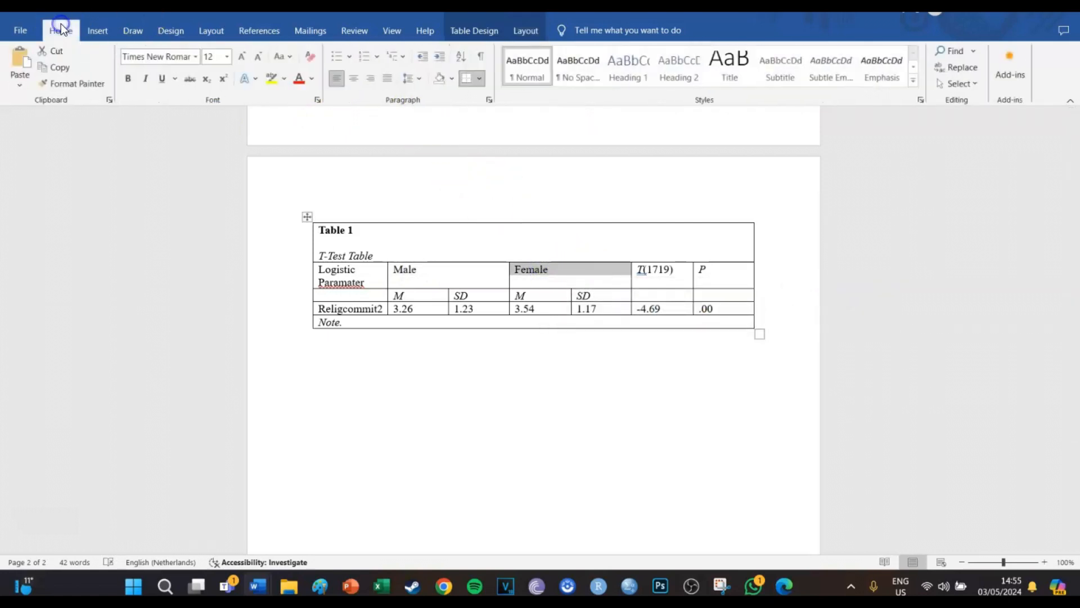
pyautogui.click(355, 80)
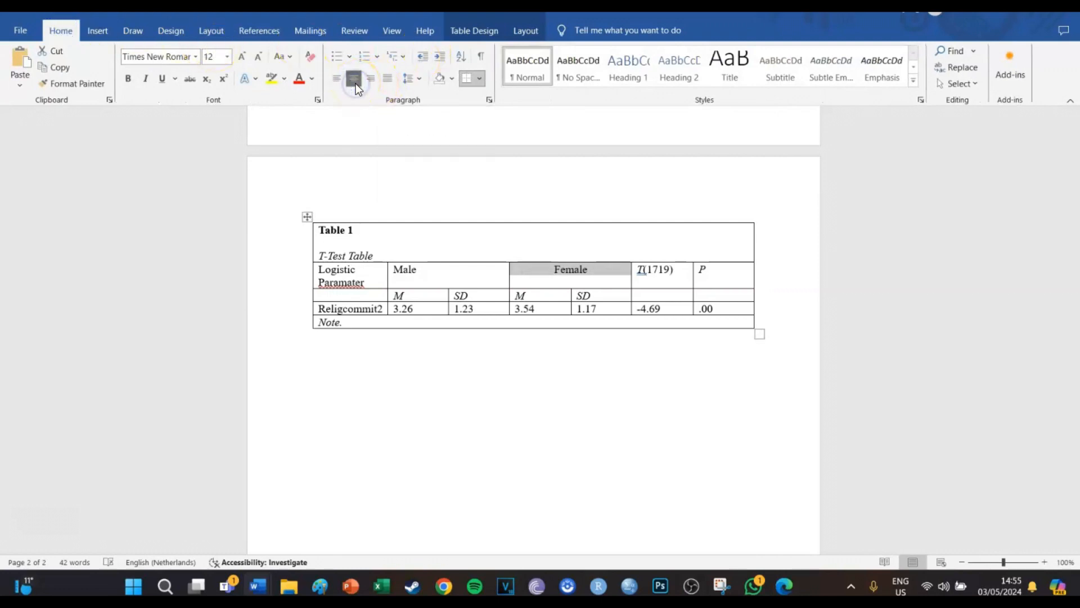
pyautogui.moveTo(424, 268); pyautogui.dragTo(391, 269)
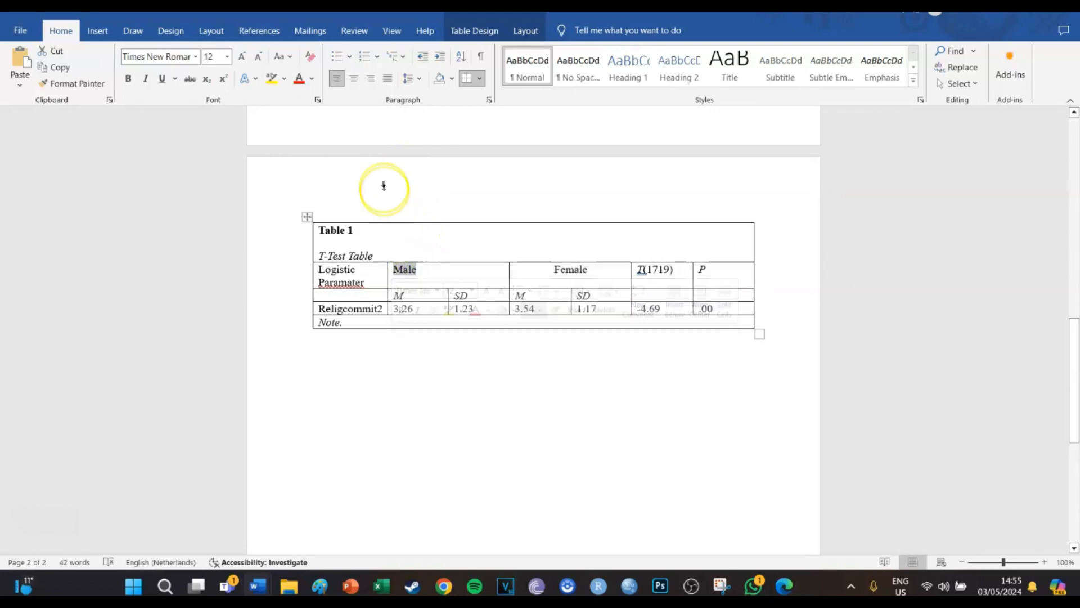
pyautogui.click(356, 82)
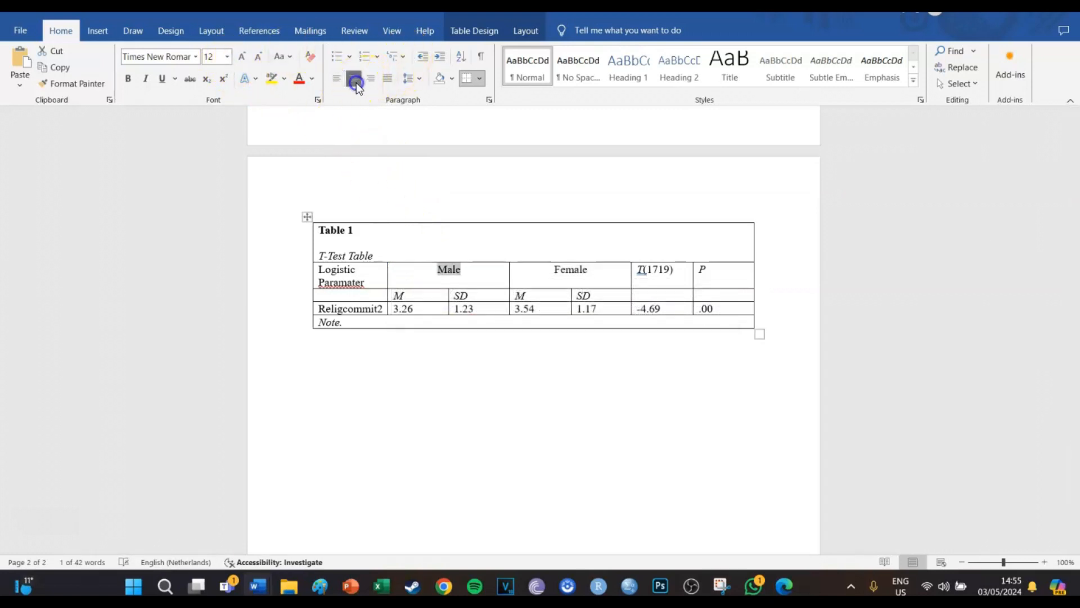
pyautogui.click(669, 283)
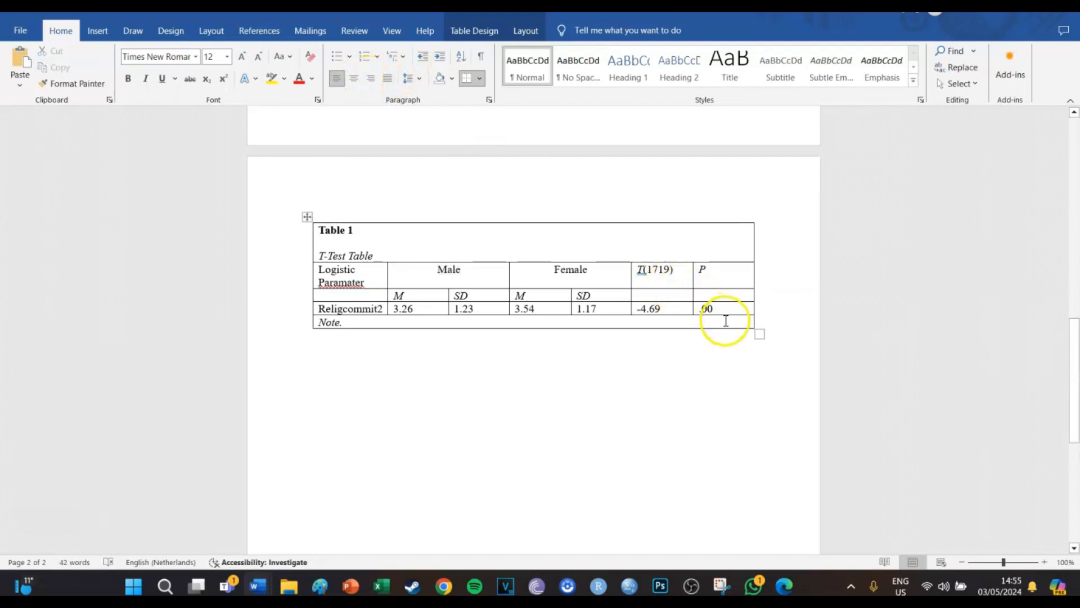
# - Remove all borders from the entire table
pyautogui.moveTo(724, 321); pyautogui.dragTo(325, 238)
pyautogui.click(307, 217)
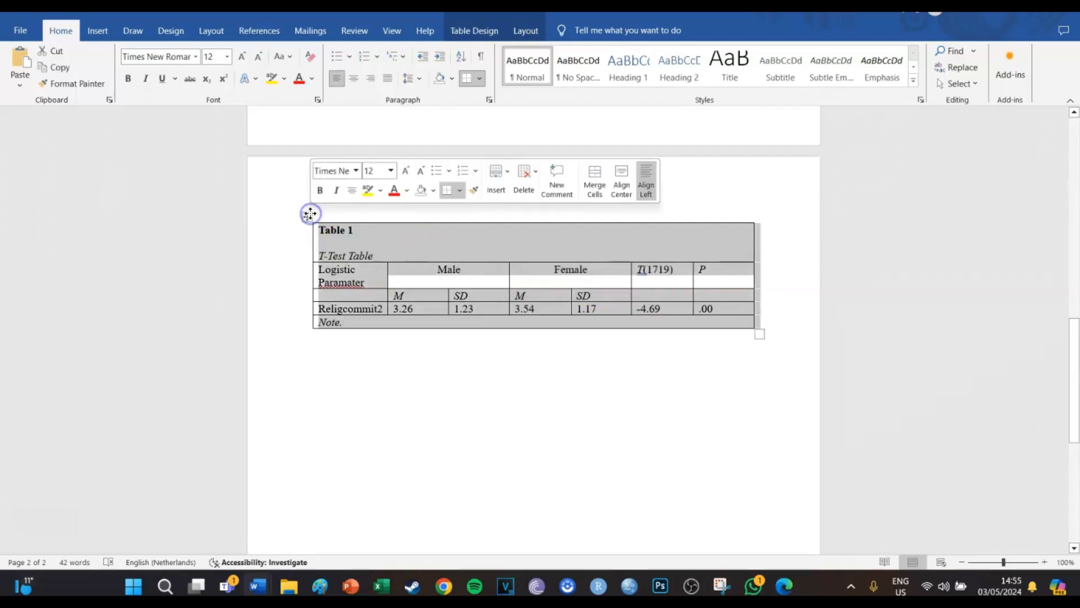
pyautogui.click(485, 33)
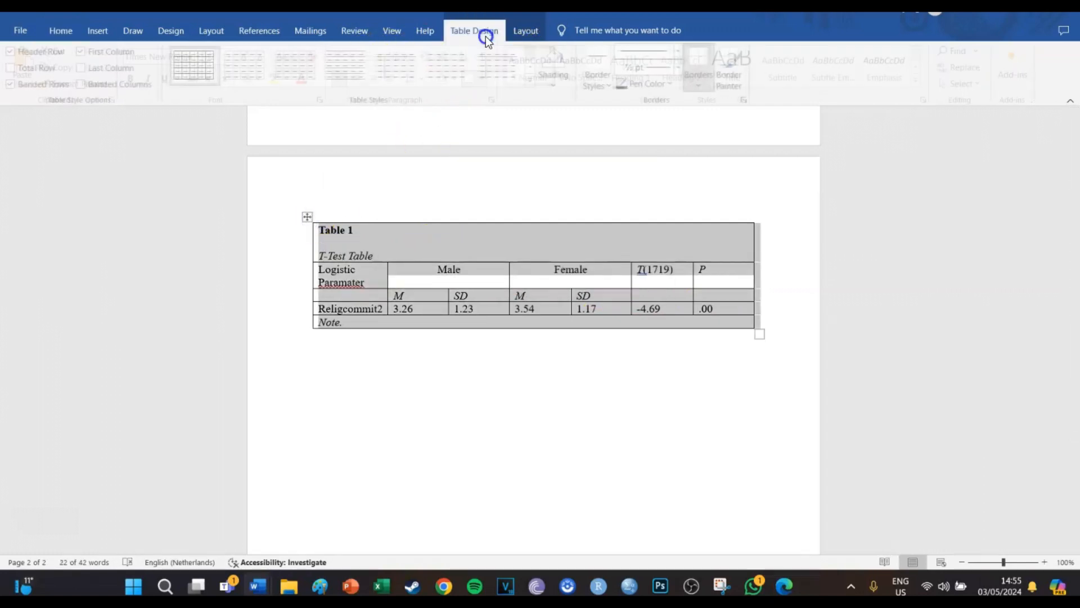
pyautogui.click(692, 87)
pyautogui.click(734, 163)
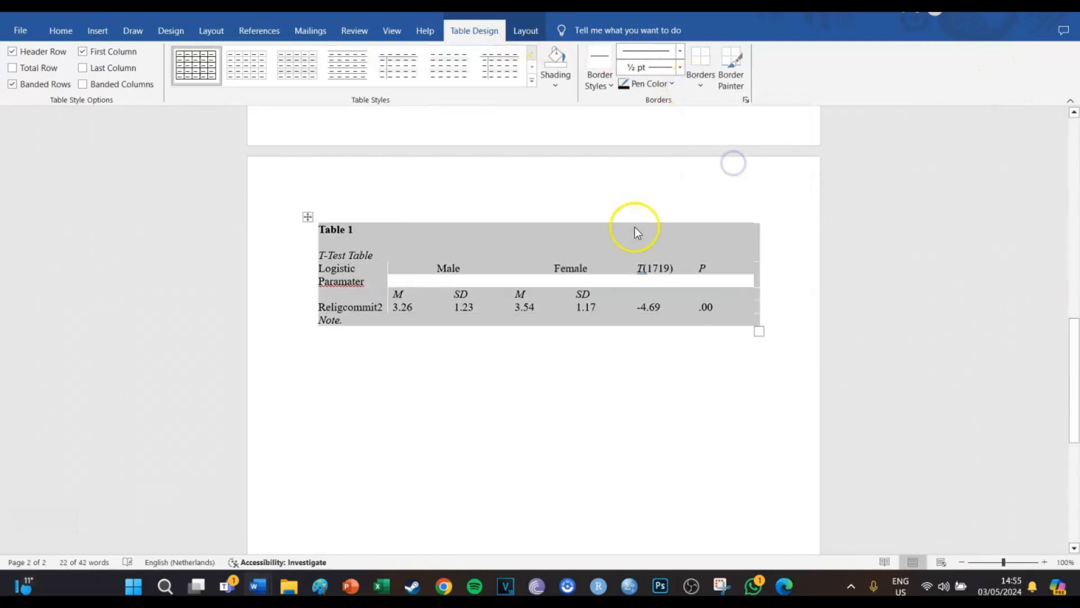
pyautogui.click(687, 272)
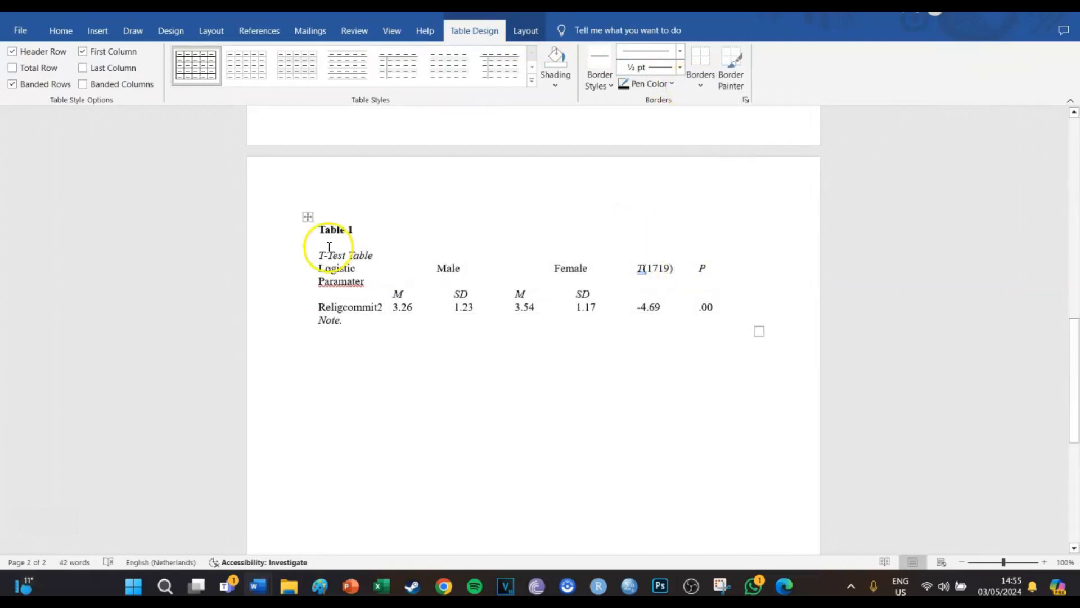
# - Add a bottom border to the title row containing "Table 1" and "T-Test Table"
pyautogui.moveTo(319, 244); pyautogui.dragTo(719, 234)
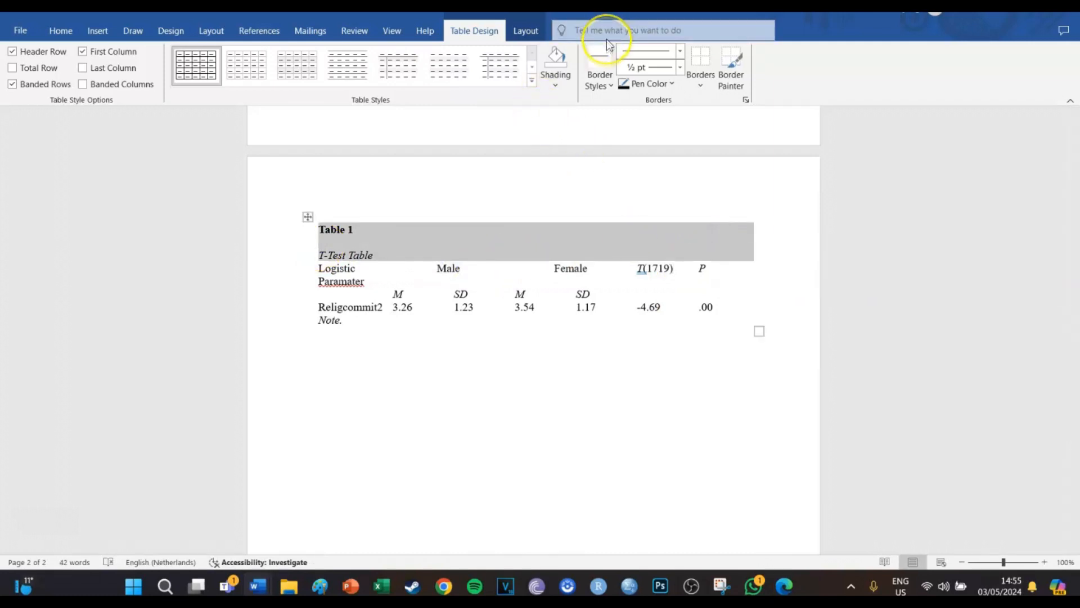
pyautogui.click(700, 84)
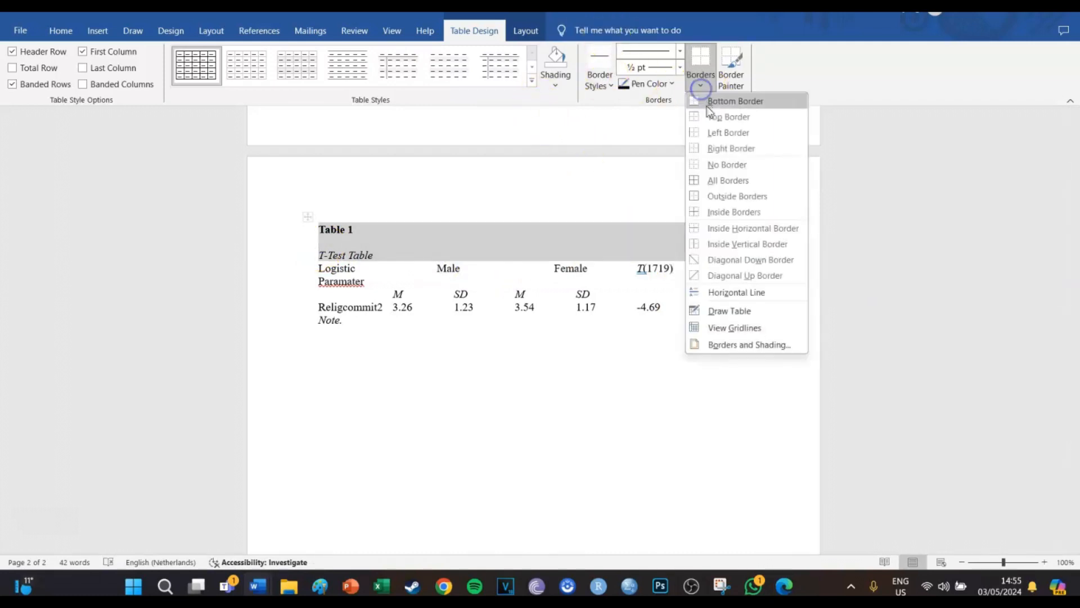
pyautogui.click(724, 106)
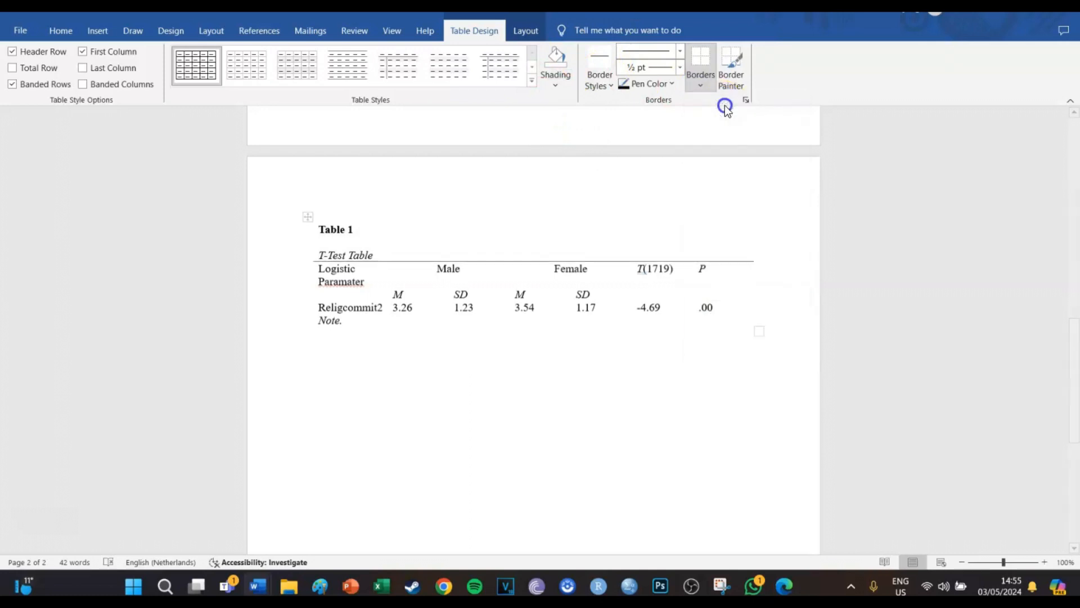
pyautogui.click(526, 307)
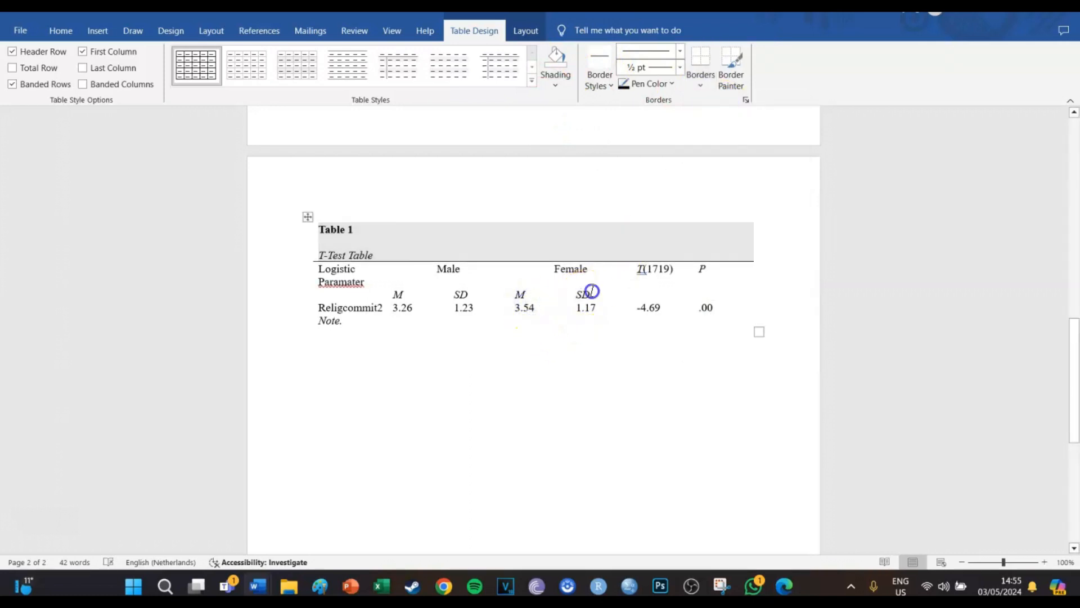
# - Add a top border above the four M and SD cells under the Male and Female headings
pyautogui.moveTo(600, 292); pyautogui.dragTo(482, 295)
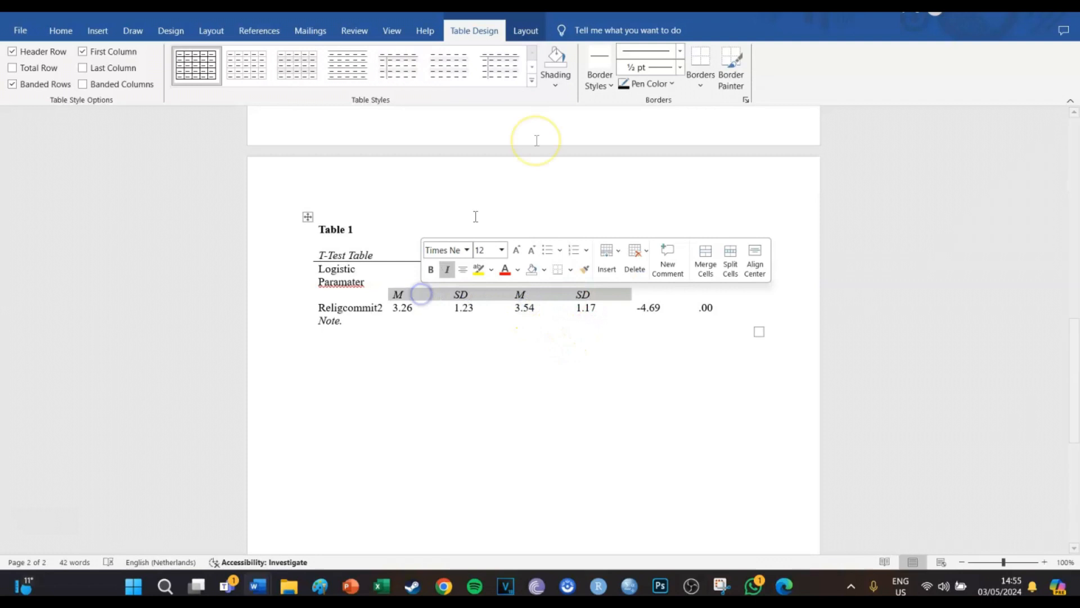
pyautogui.click(692, 90)
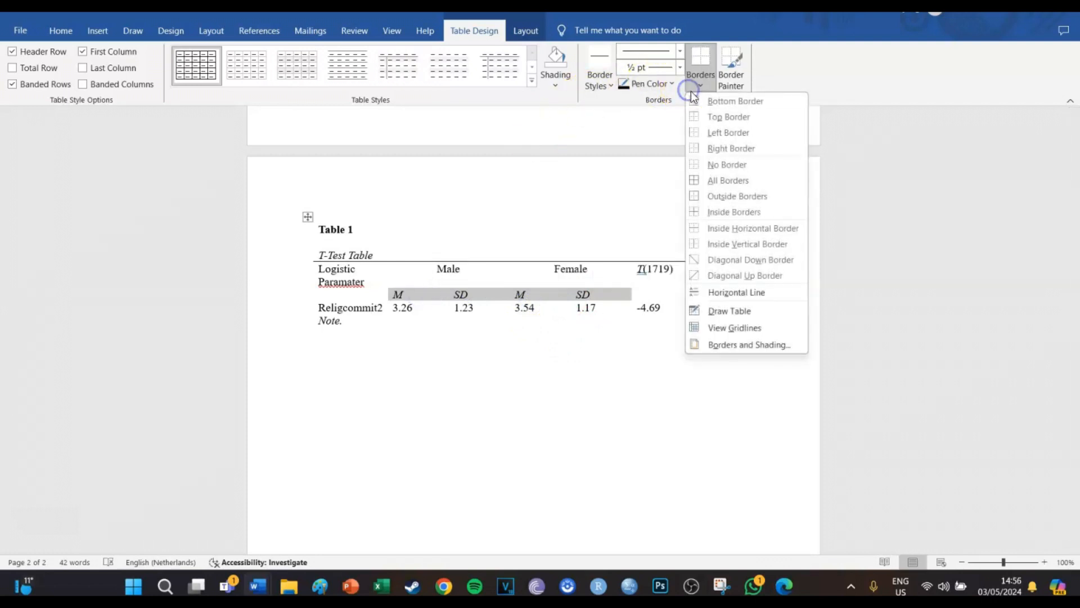
pyautogui.click(713, 117)
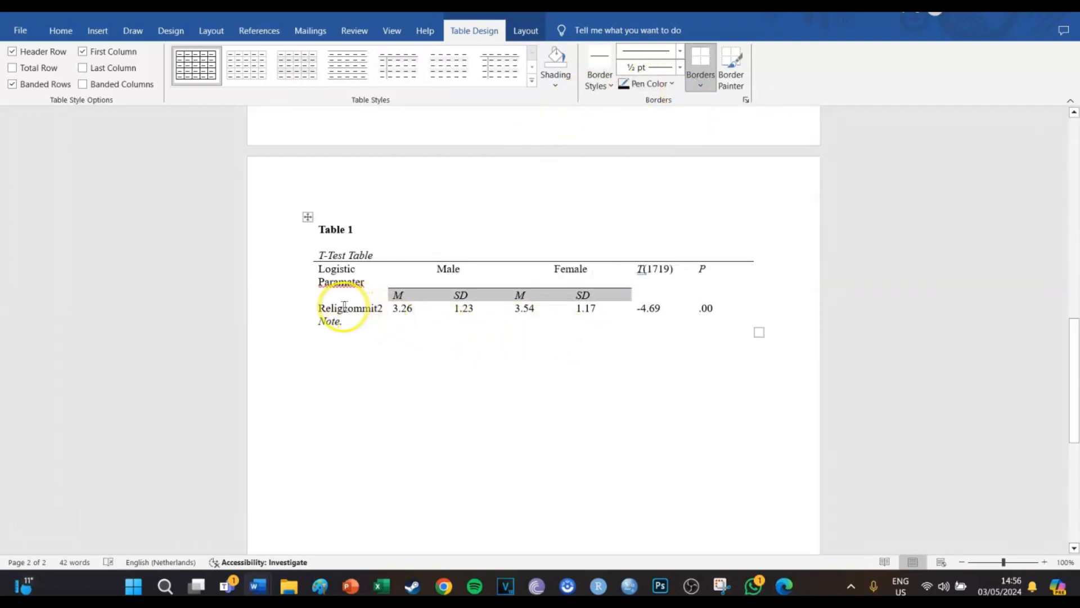
pyautogui.click(379, 301)
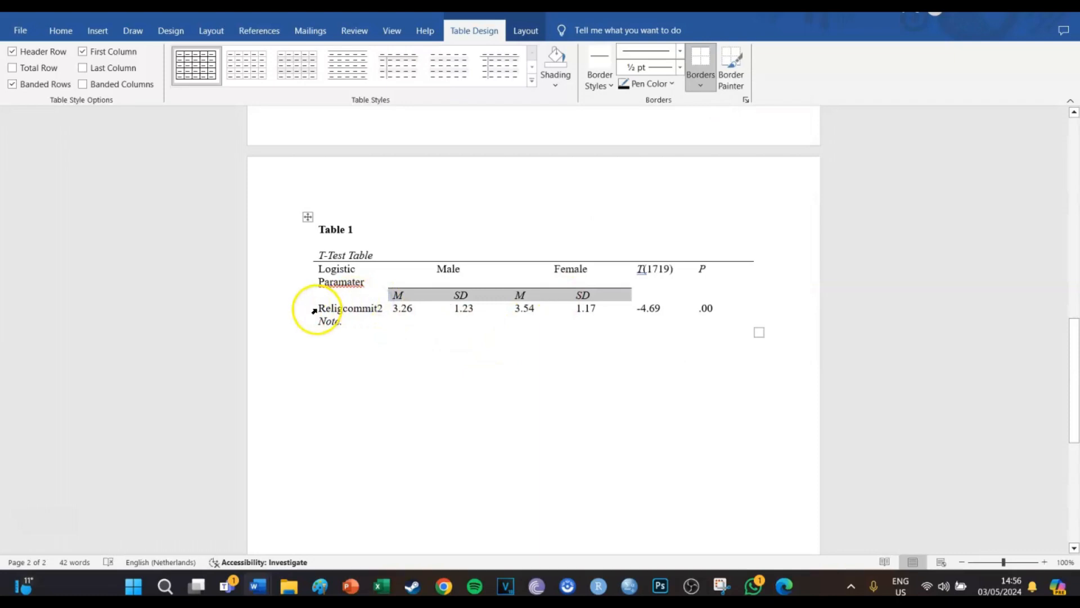
# - Add bottom and top borders to the Religcommit2 row, using the APA Style sample t tests table in the browser as reference
pyautogui.click(781, 585)
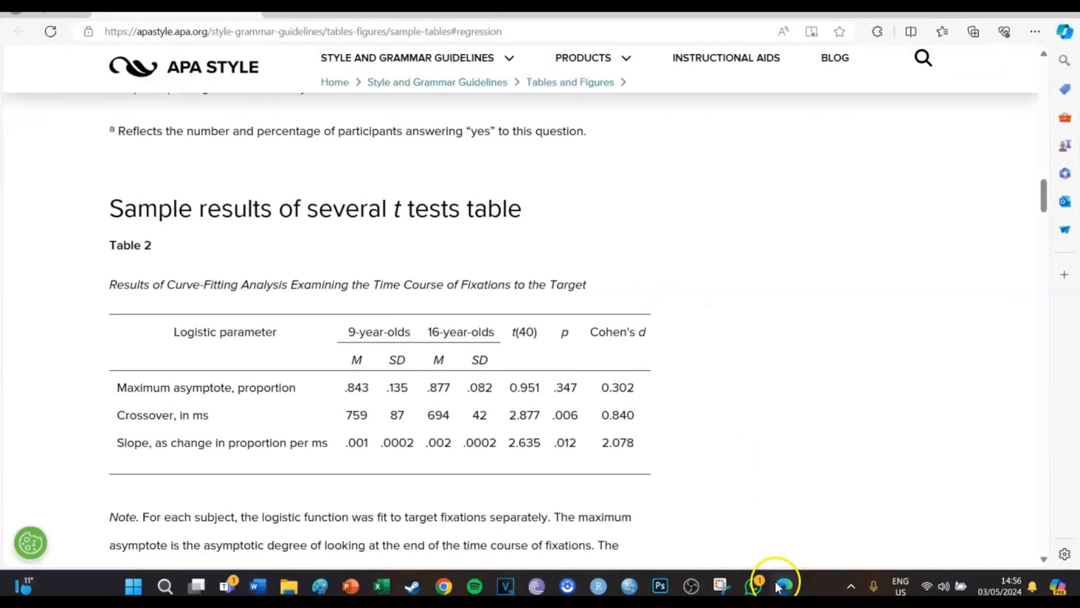
pyautogui.click(782, 586)
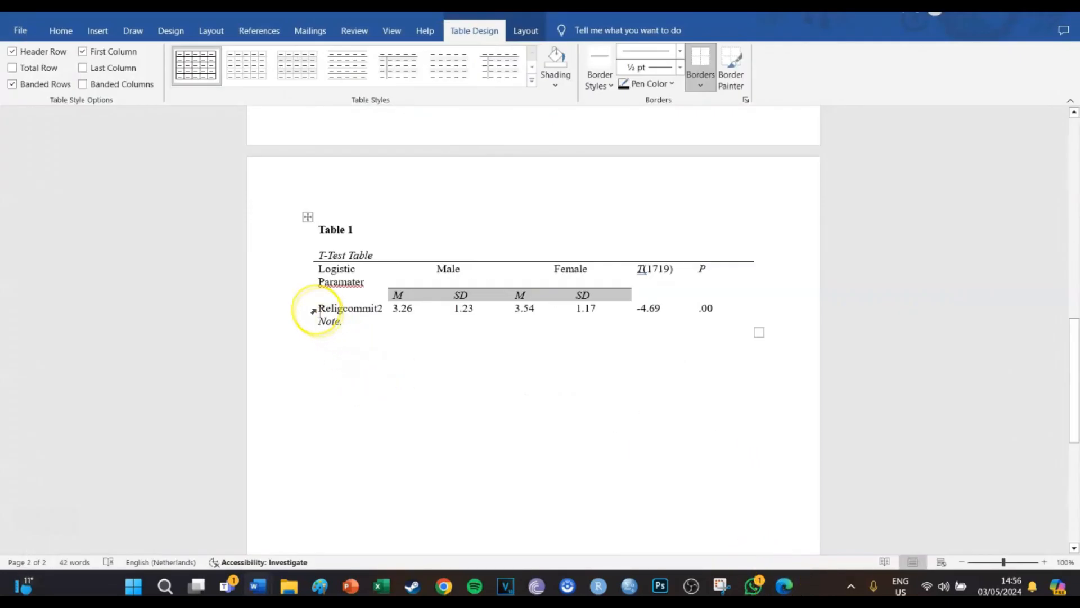
pyautogui.moveTo(318, 308); pyautogui.dragTo(713, 309)
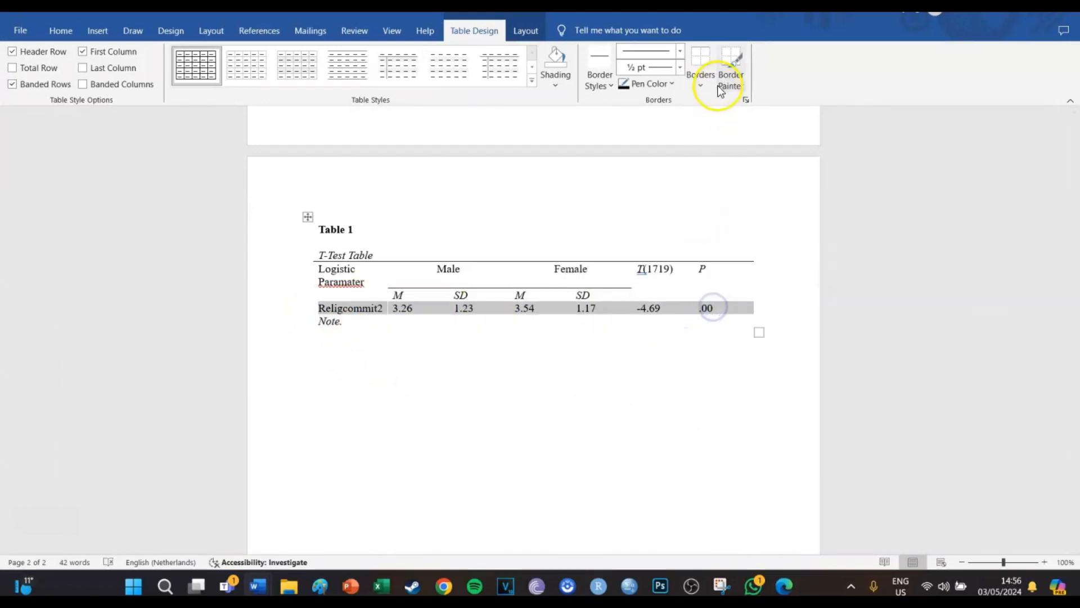
pyautogui.click(699, 85)
pyautogui.click(717, 104)
pyautogui.click(700, 83)
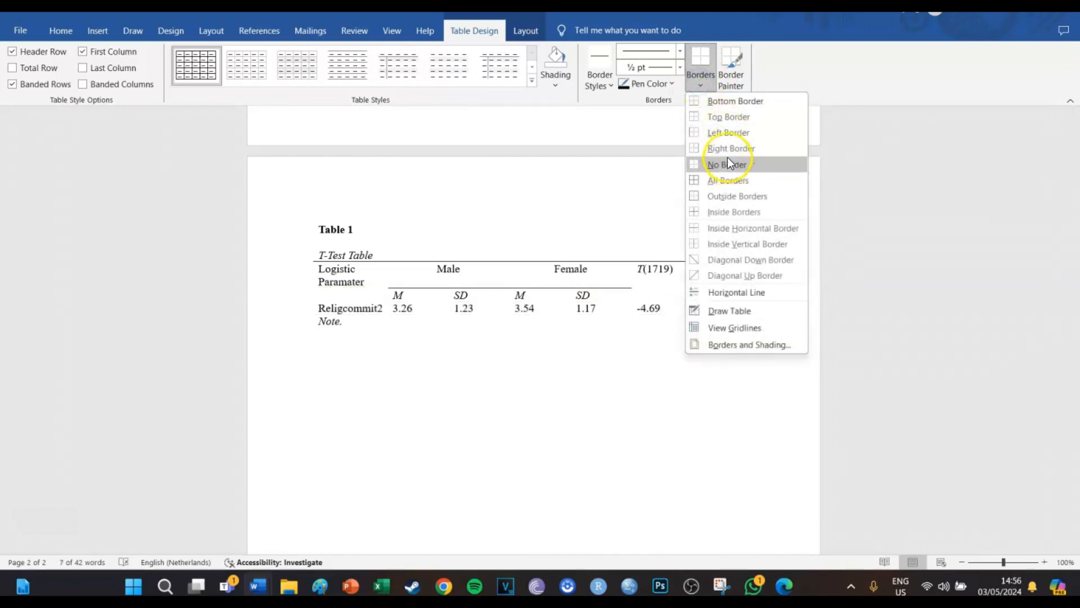
pyautogui.click(722, 111)
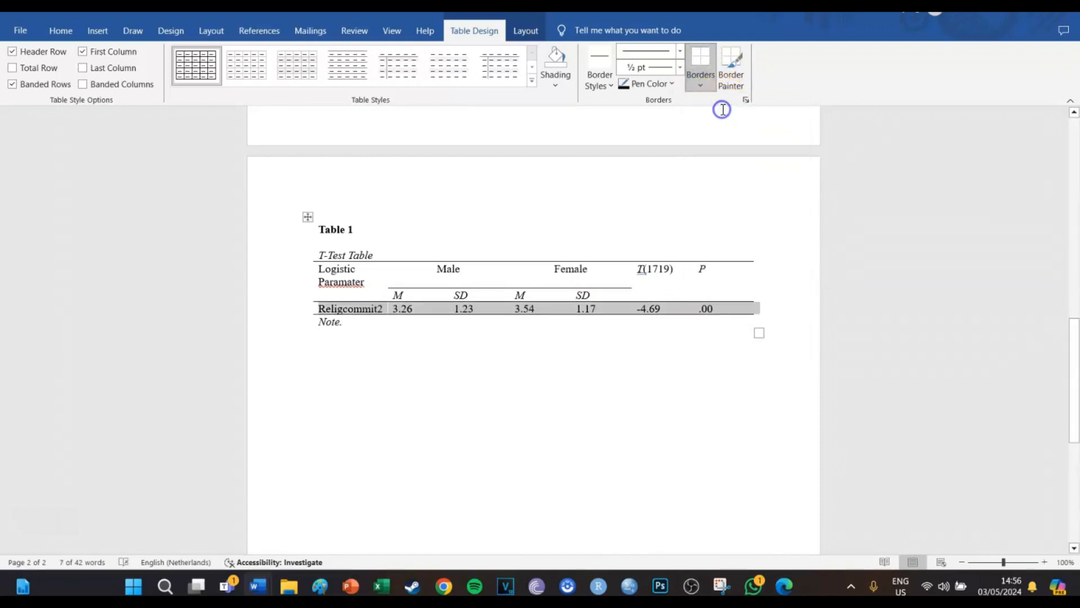
pyautogui.click(534, 331)
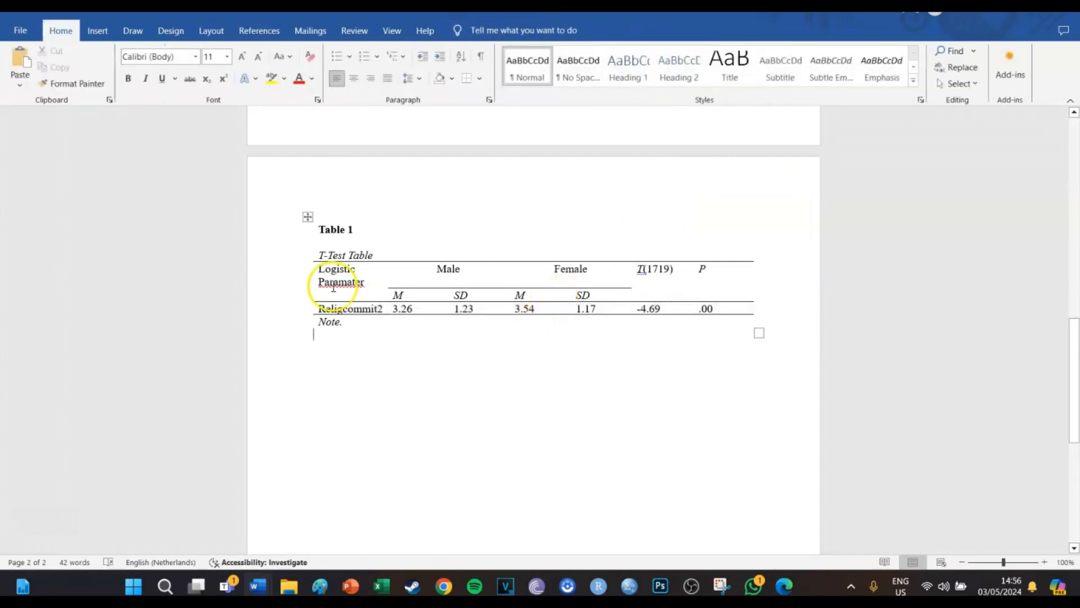
# - AutoFit the whole table to its contents
pyautogui.click(307, 217)
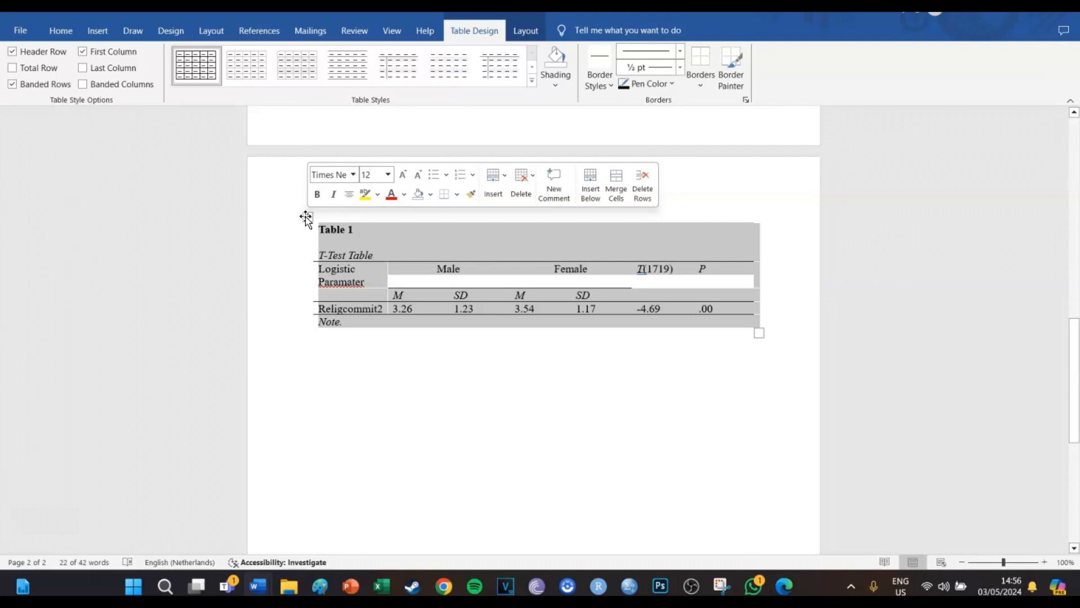
pyautogui.click(307, 218)
pyautogui.rightClick(307, 218)
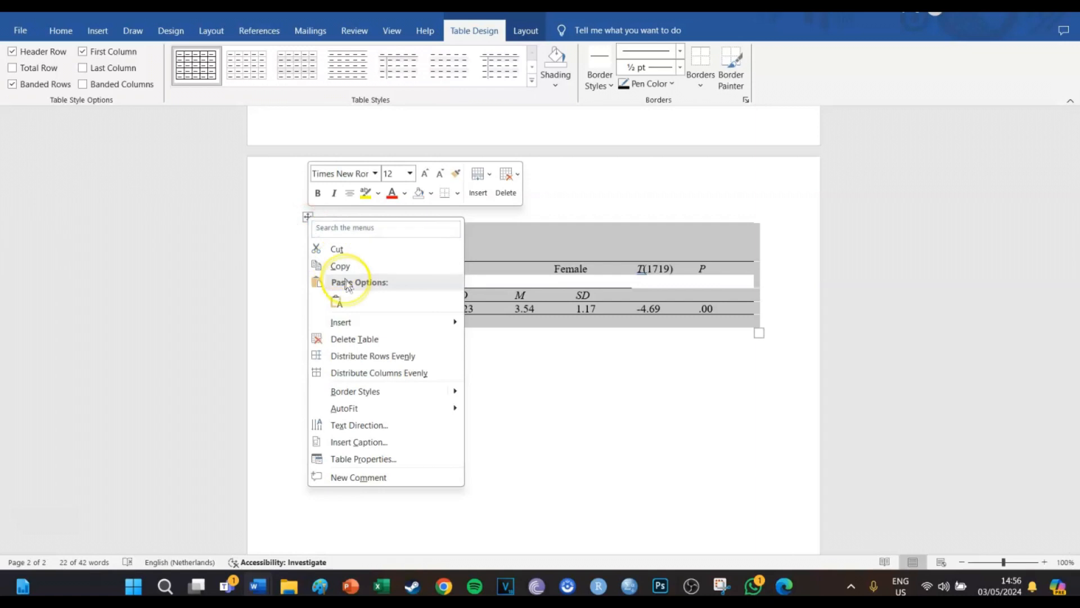
pyautogui.moveTo(396, 406)
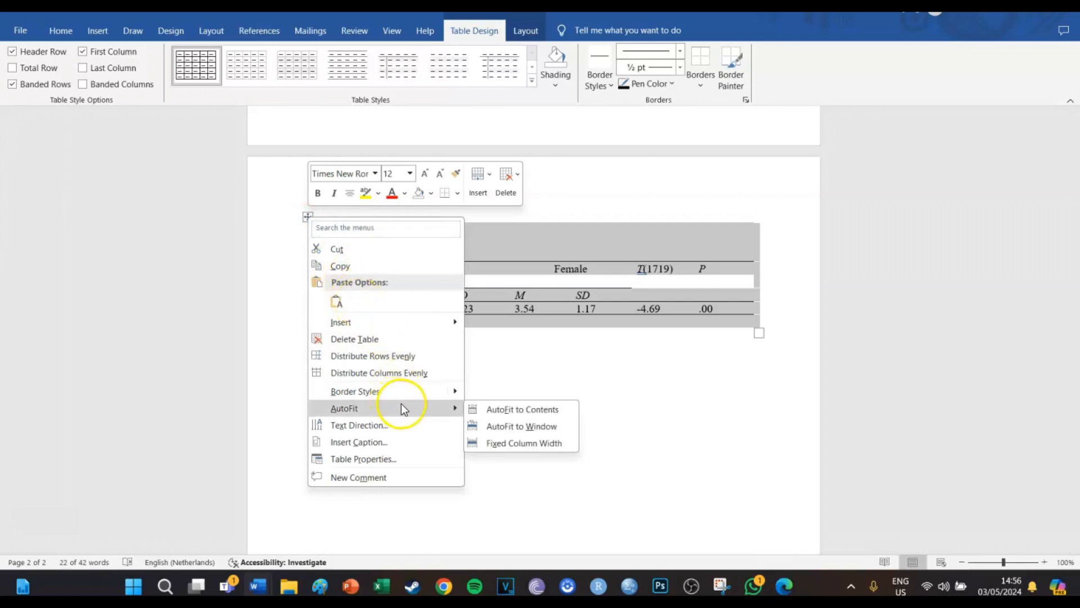
pyautogui.click(483, 409)
pyautogui.click(494, 374)
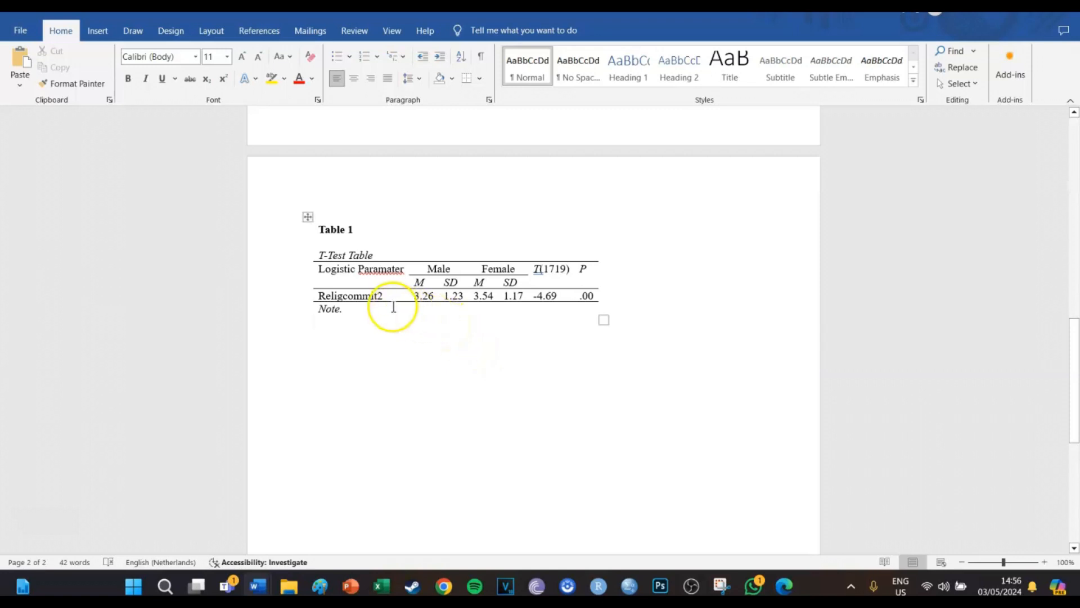
# - Place the text cursor directly after "Note." in the table's last row
pyautogui.click(338, 309)
pyautogui.click(349, 311)
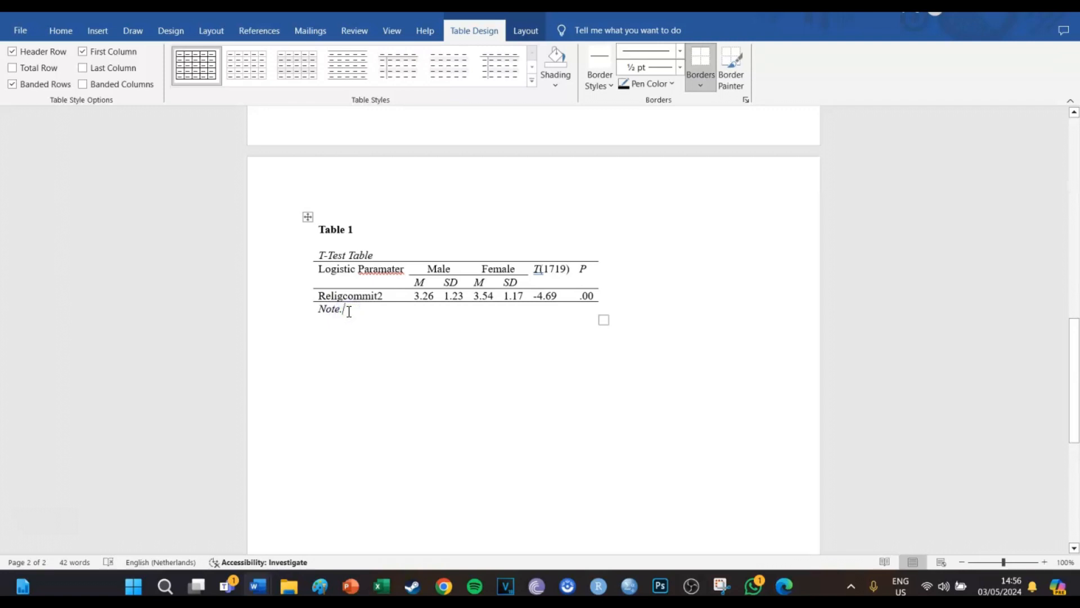